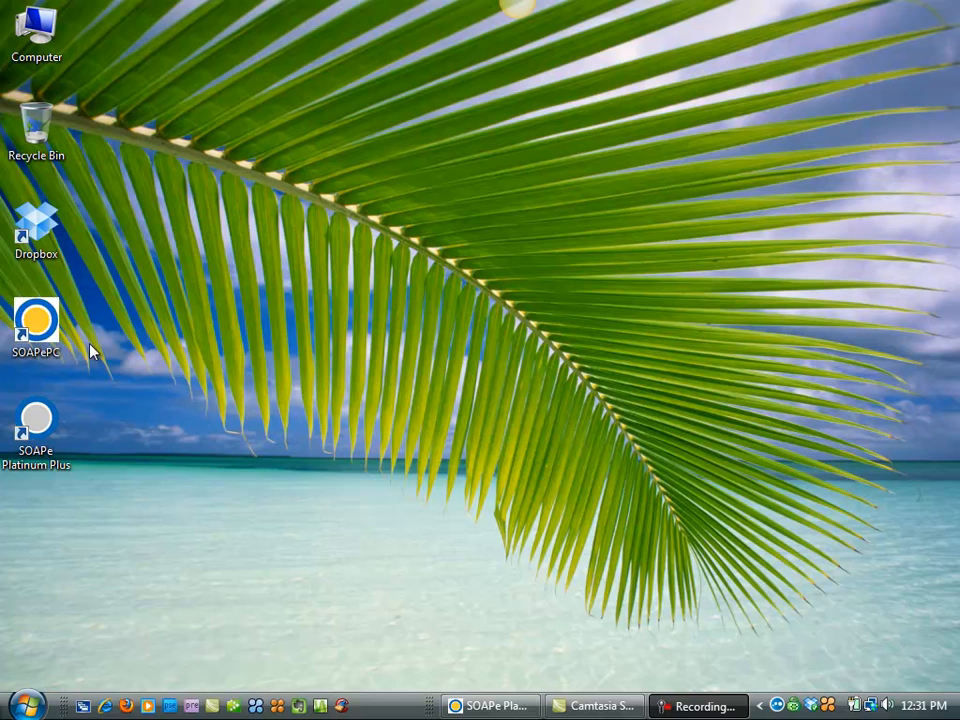
Step: Launch SOAPe and save the clinic details for ALL Back Care Center with web address ww.ALLbc.com
double_click(30, 430)
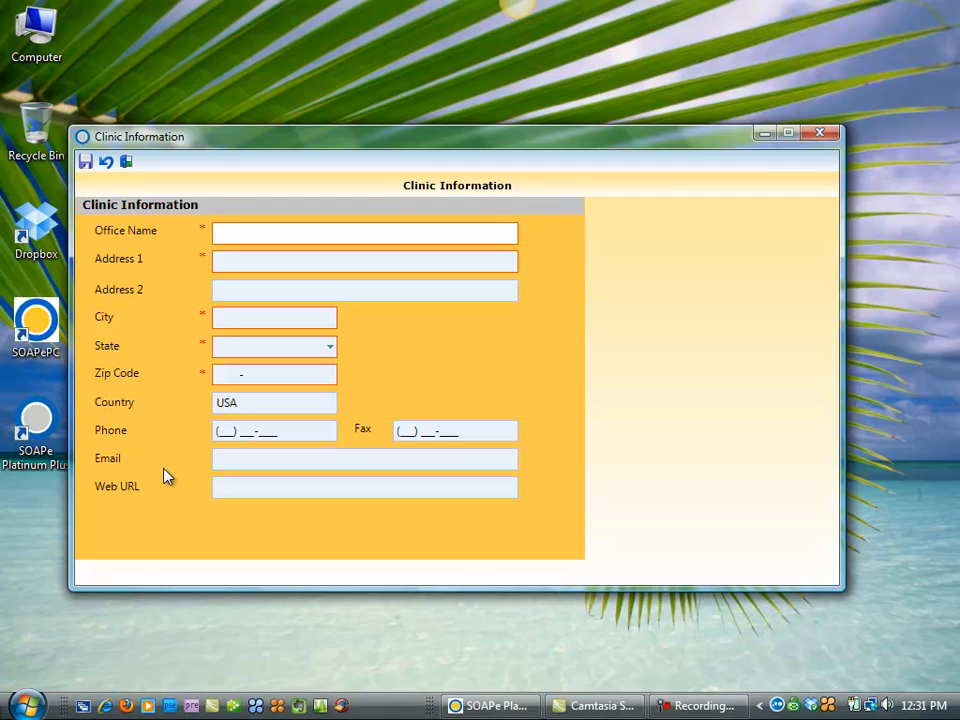
type("AL")
type("L ")
type("Bac")
type("k C")
type("are Cente")
type("r")
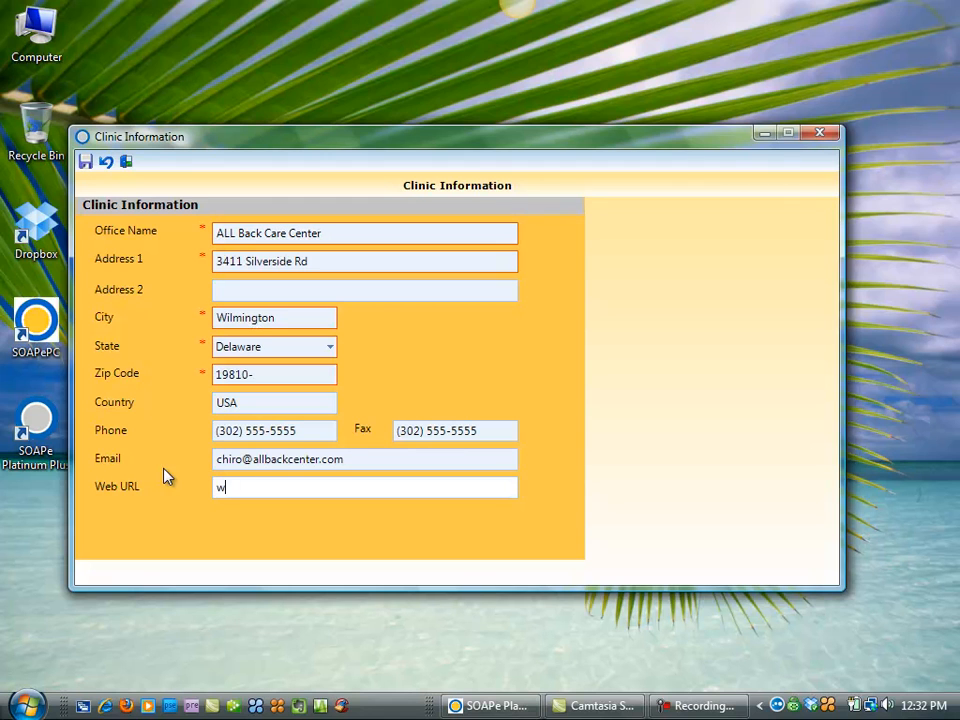
type("www")
type(".ALLbc.com")
left_click(86, 163)
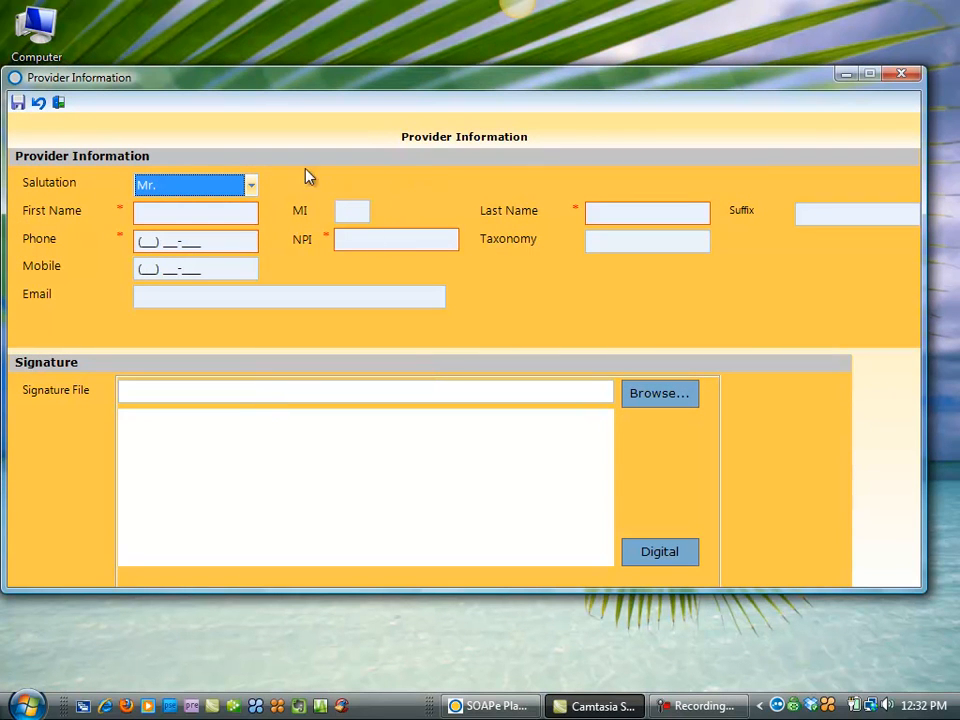
Step: Set the provider's salutation to Dr. and enter the provider's first name
left_click(252, 187)
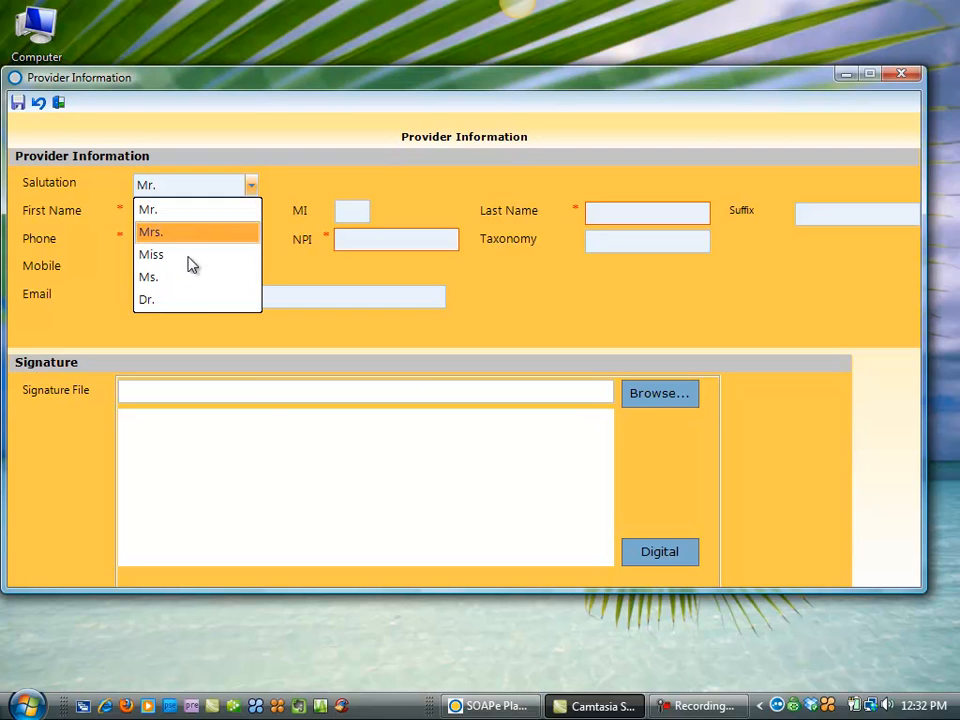
left_click(187, 300)
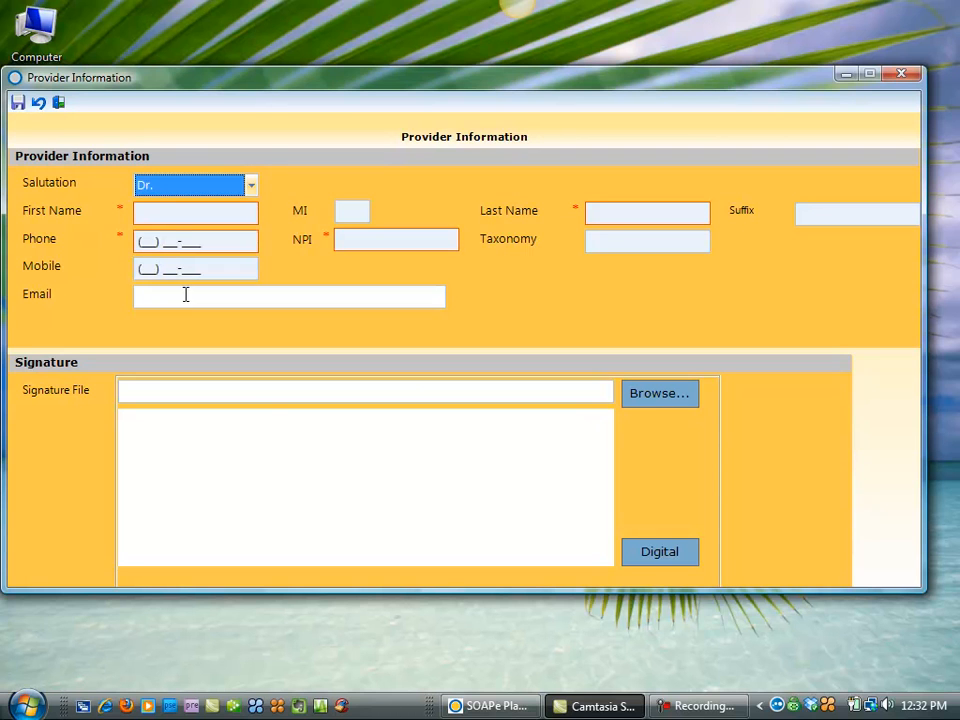
left_click(160, 210)
type("Bob")
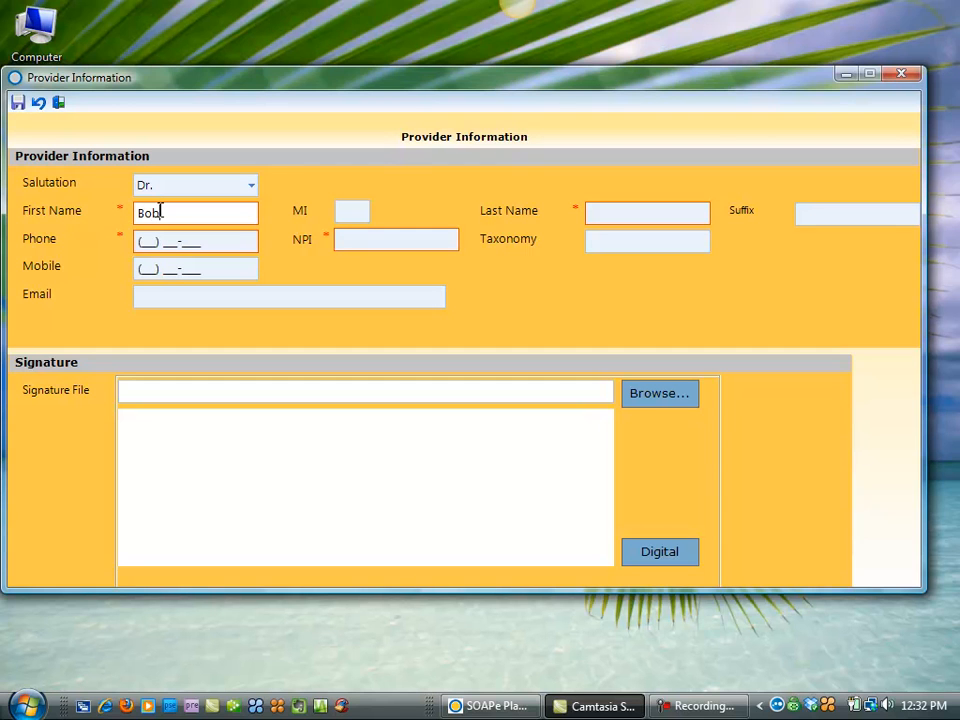
key("Tab")
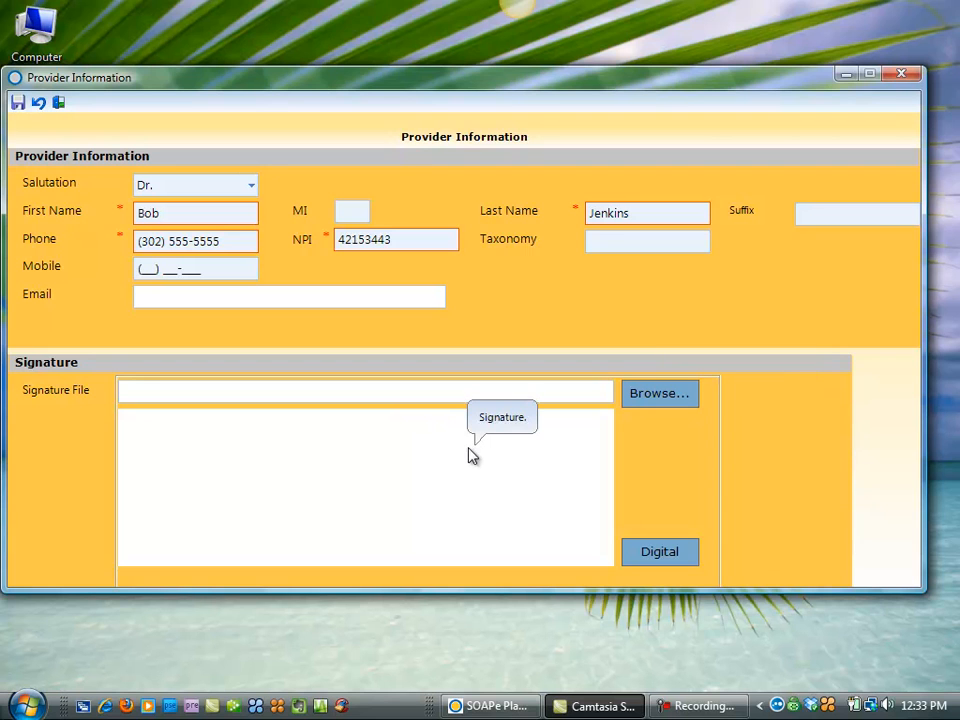
Step: Draw and discard a digital signature, then save the provider record
left_click(667, 558)
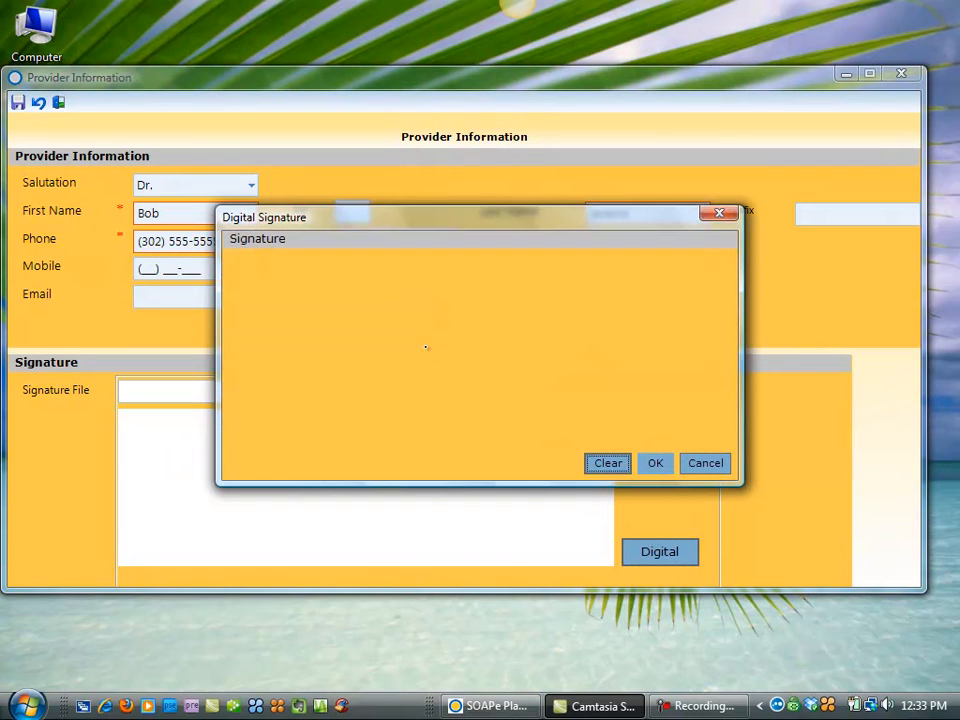
left_click_drag(337, 300, 340, 360)
left_click_drag(385, 318, 336, 349)
left_click(716, 464)
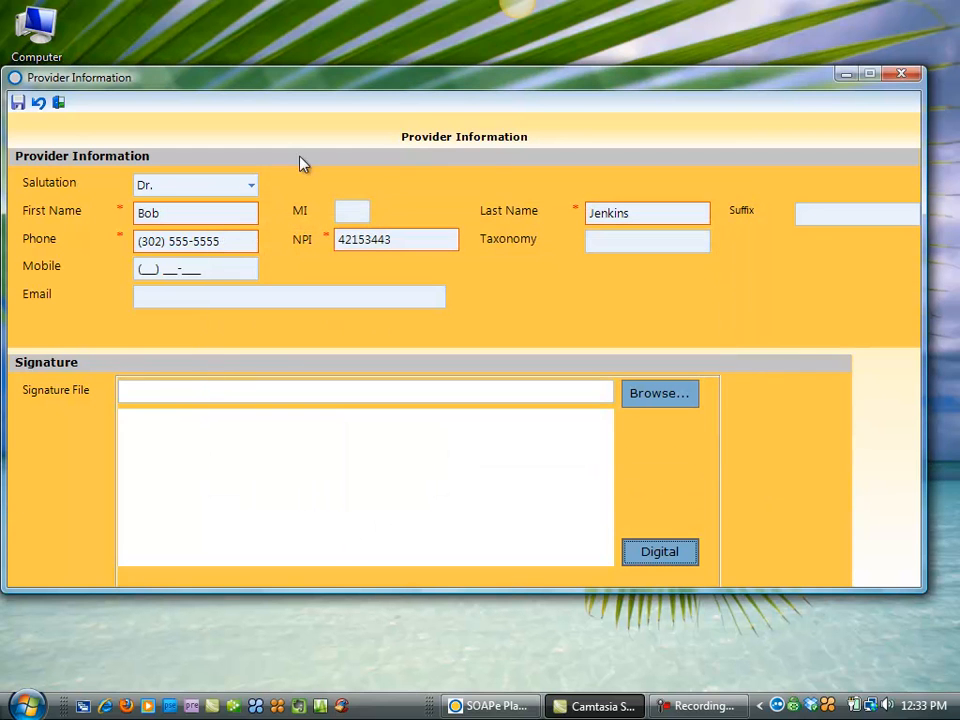
left_click(17, 103)
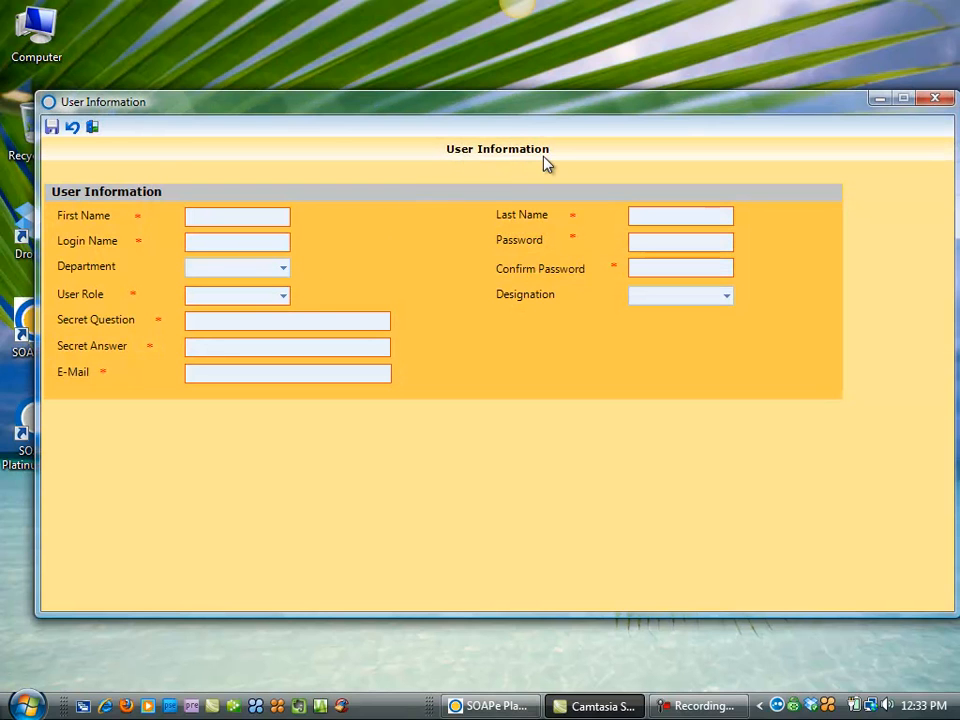
Step: Enter the new user's first name, last name and login name
left_click(209, 214)
key("Tab")
key("Tab")
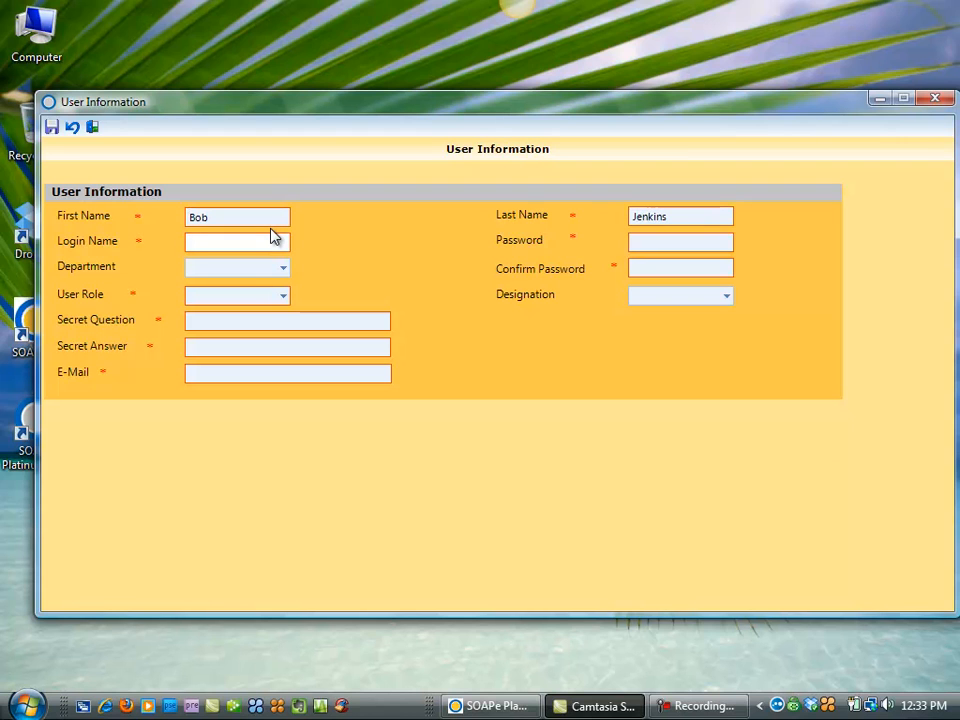
Step: Set and confirm the user's password and assign the AdminRole user role
key("Tab")
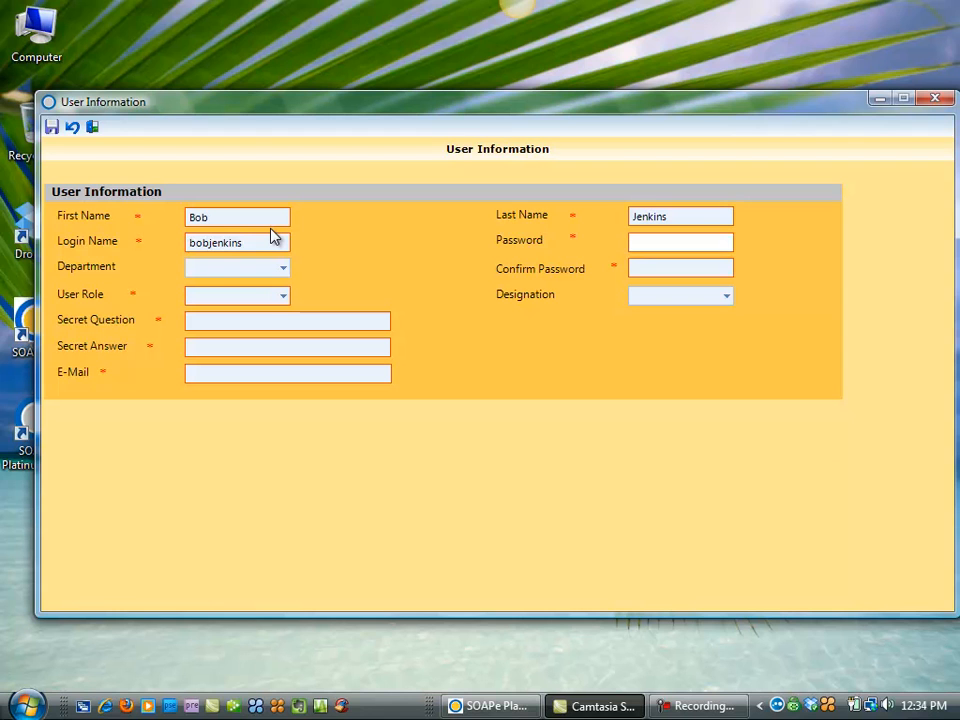
type("*******")
key("Tab")
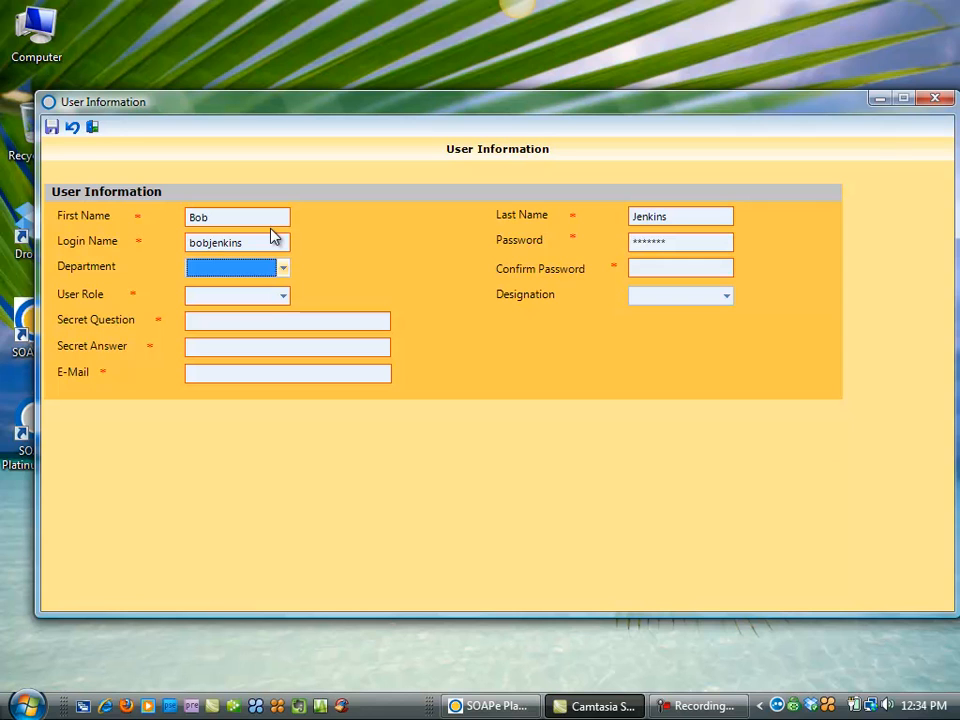
key("Tab")
type("******")
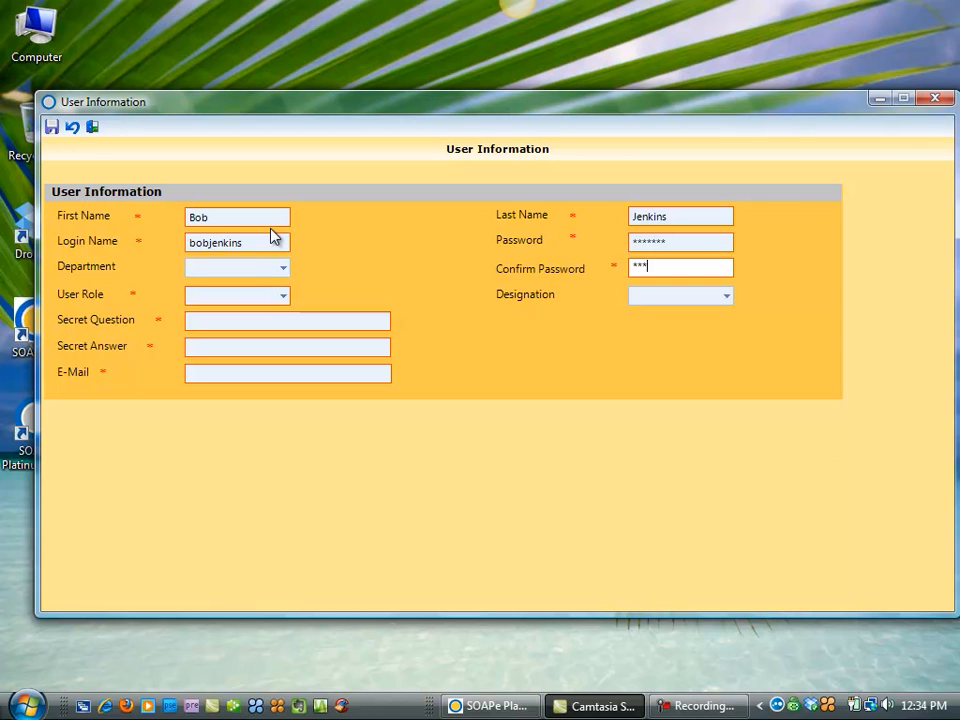
type("*")
key("Tab")
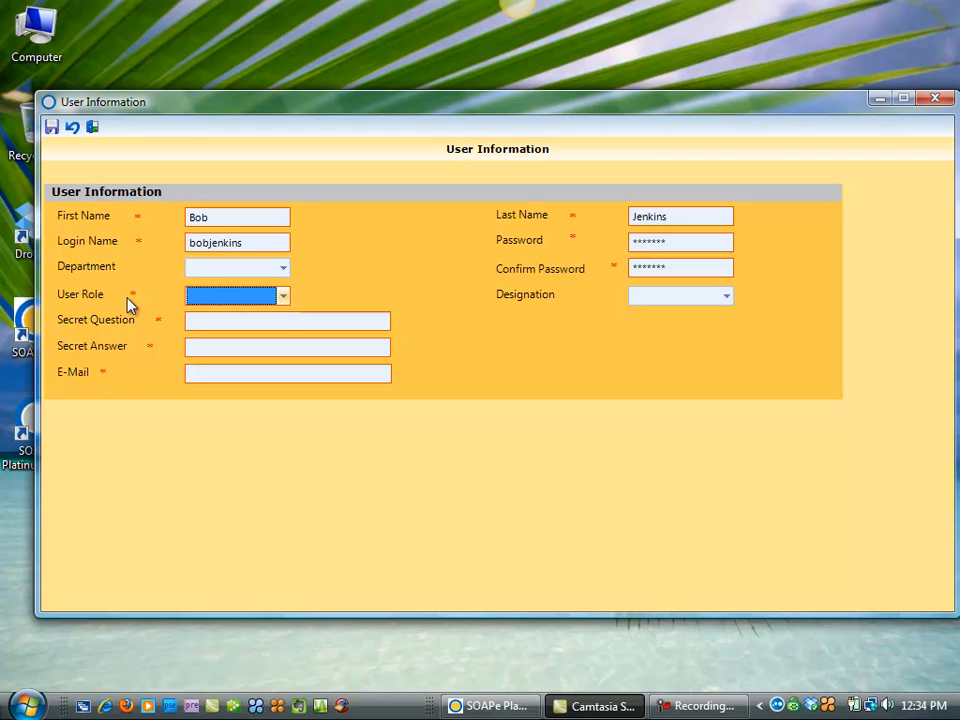
left_click(283, 298)
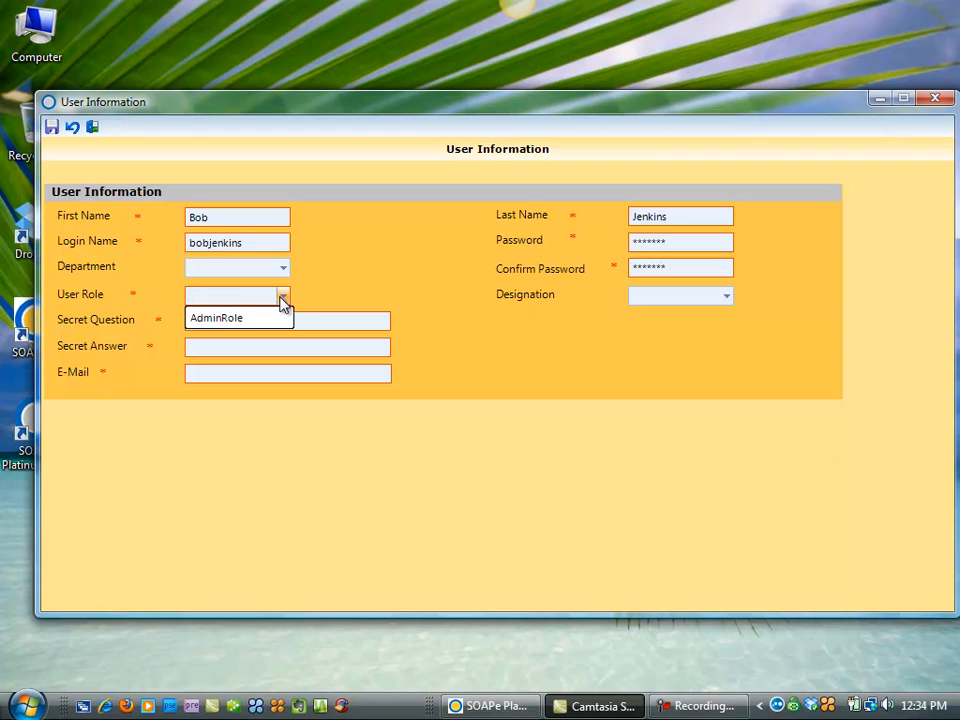
left_click(234, 319)
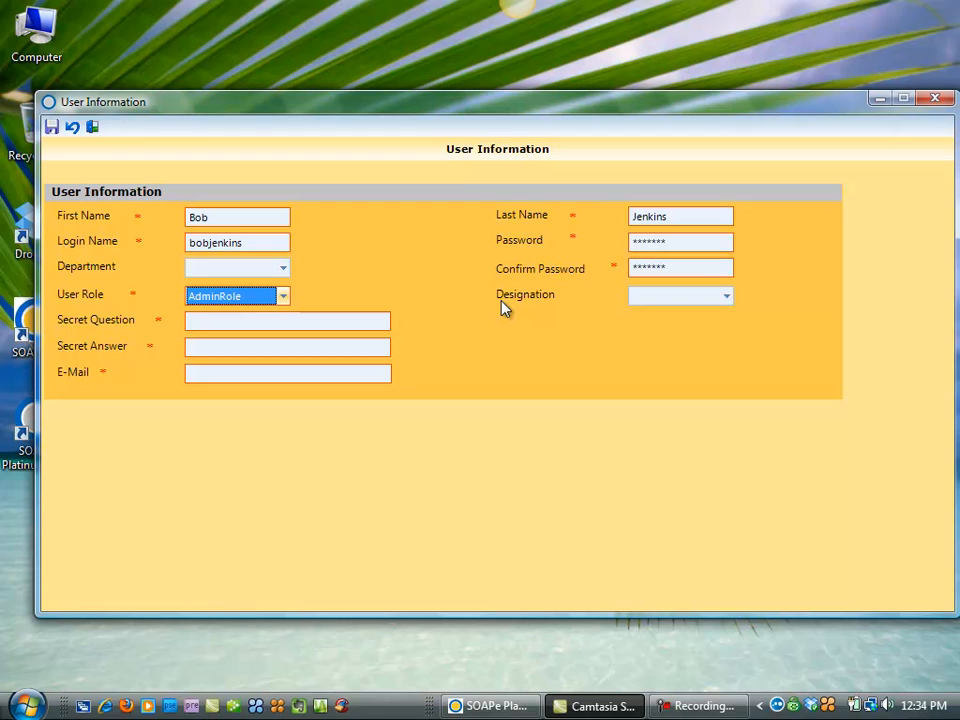
Step: Add a secret question, secret answer and e-mail address, then save the user record
left_click(209, 321)
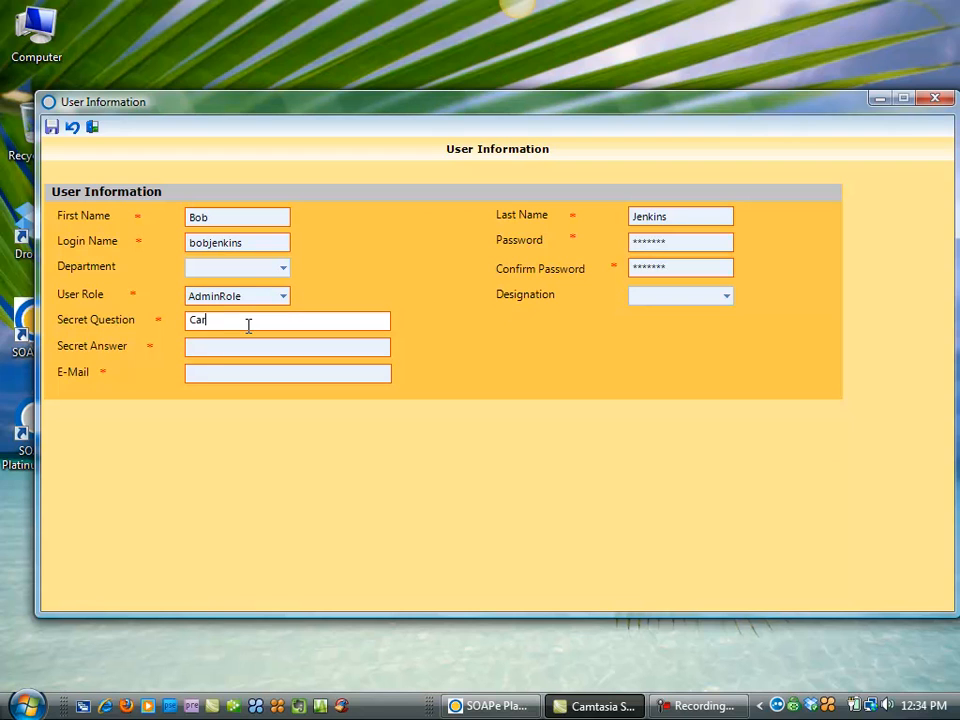
key("Tab")
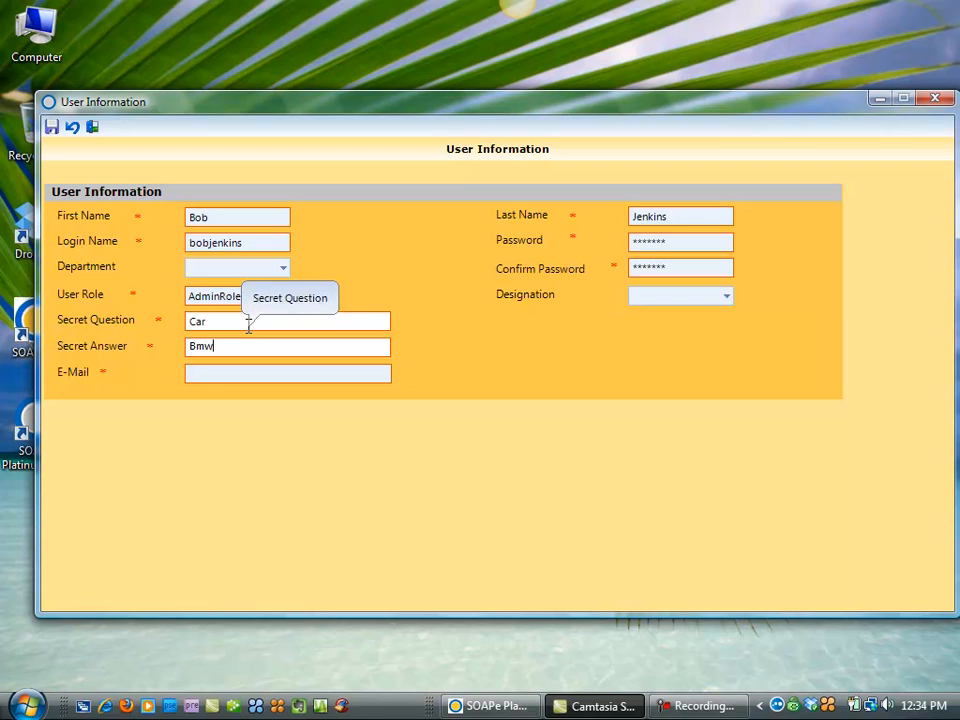
key("Tab")
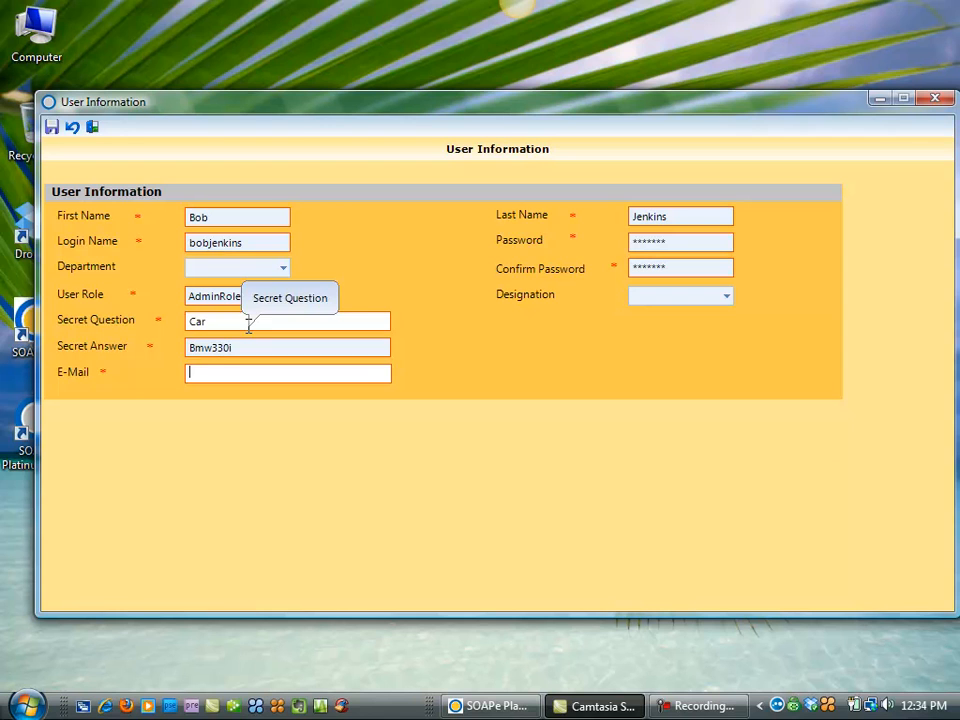
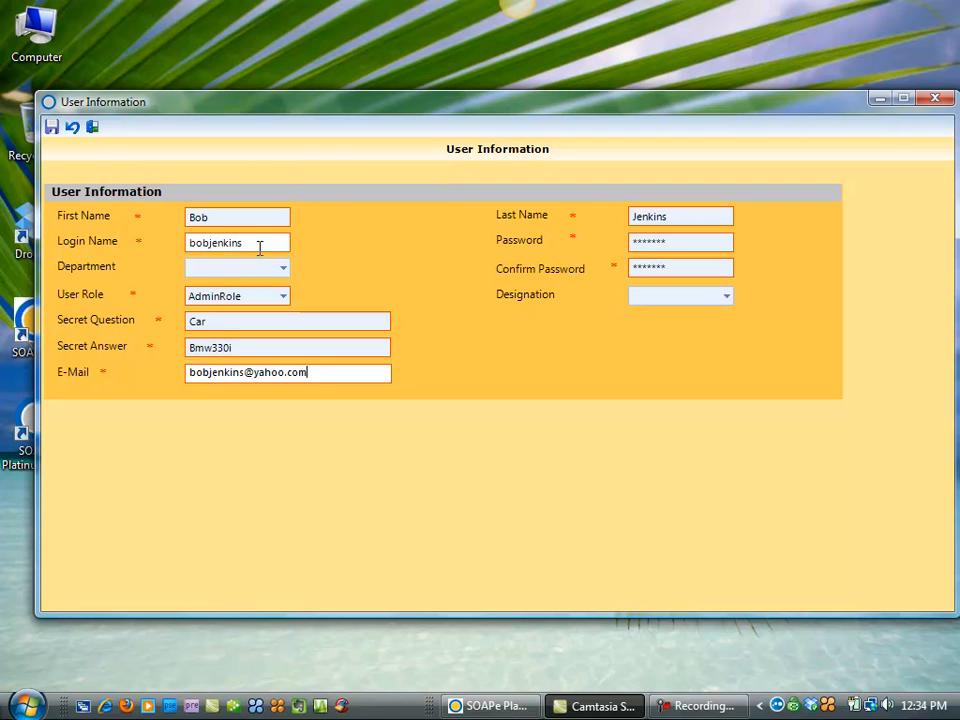
left_click(52, 128)
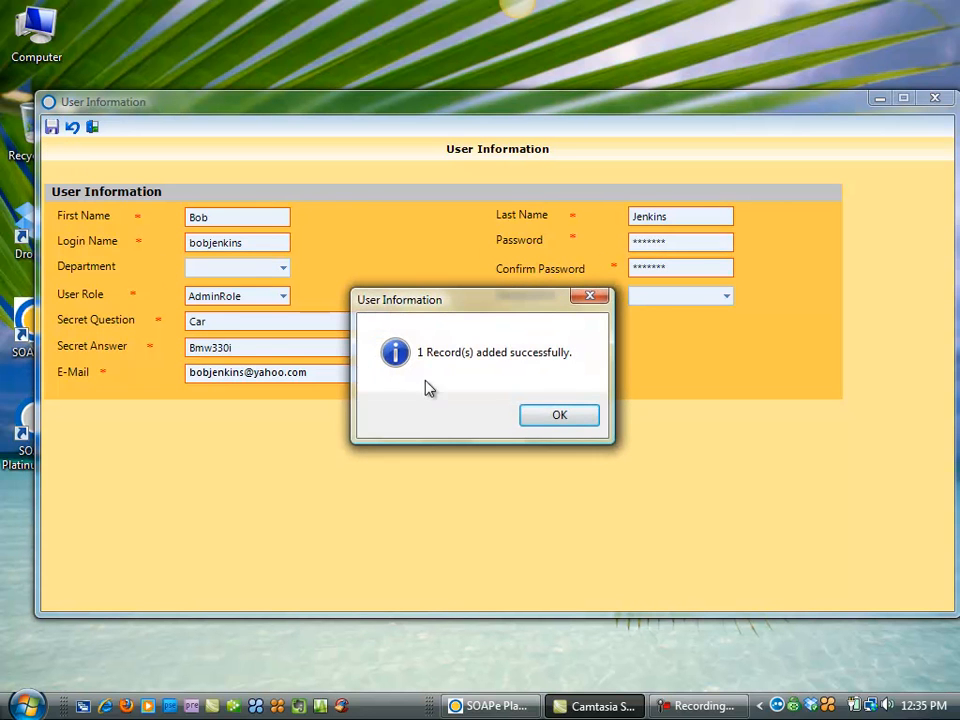
left_click(557, 416)
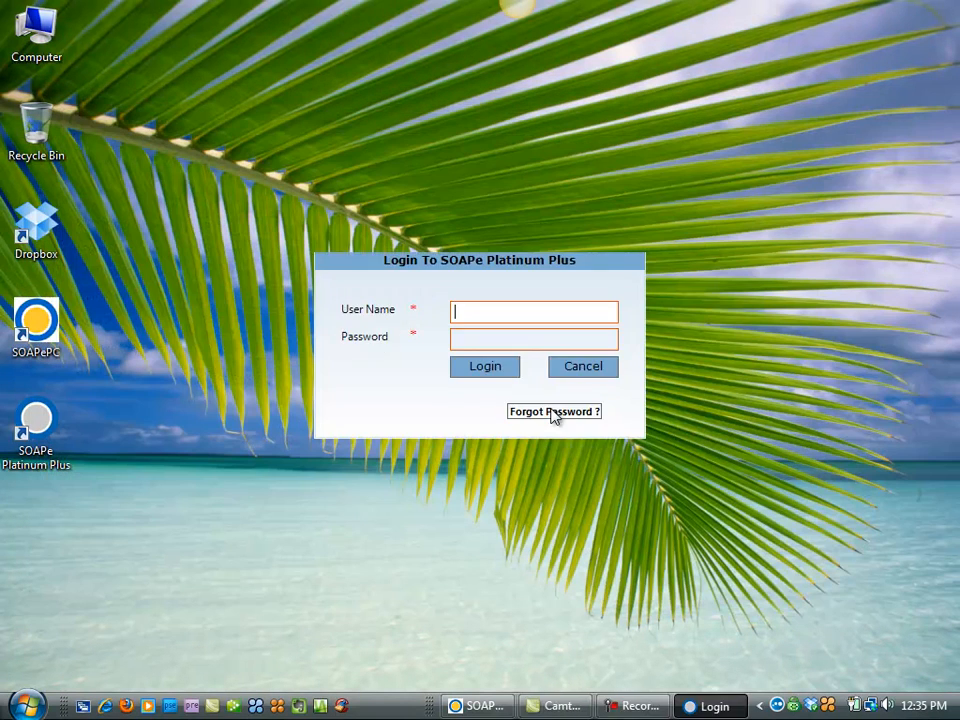
Step: Log in with the new user's login name and password
key("Tab")
type("*******")
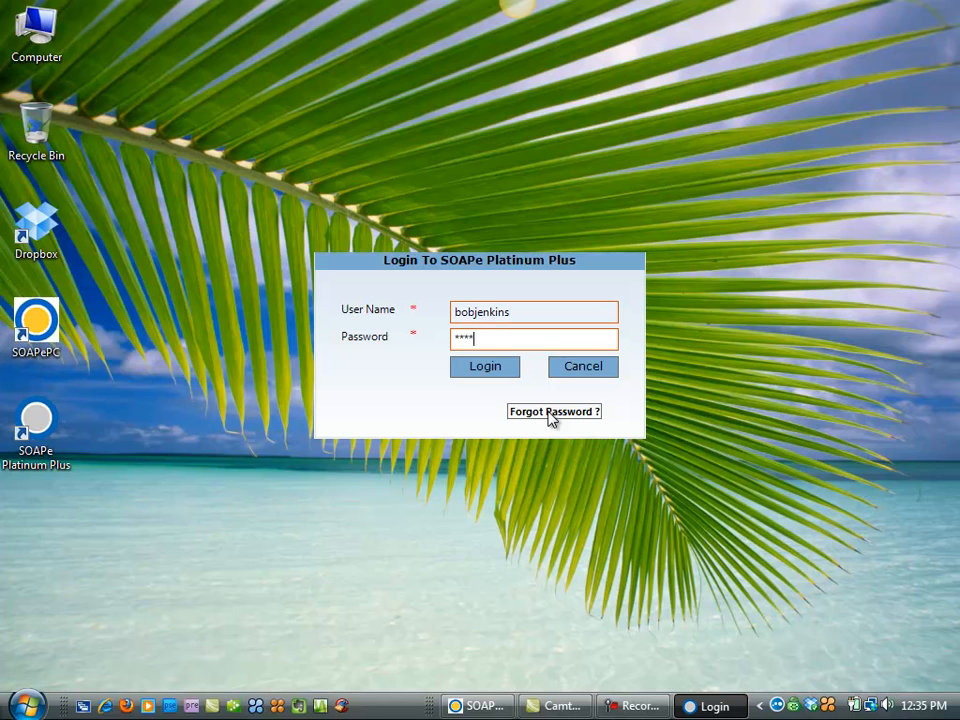
left_click(488, 369)
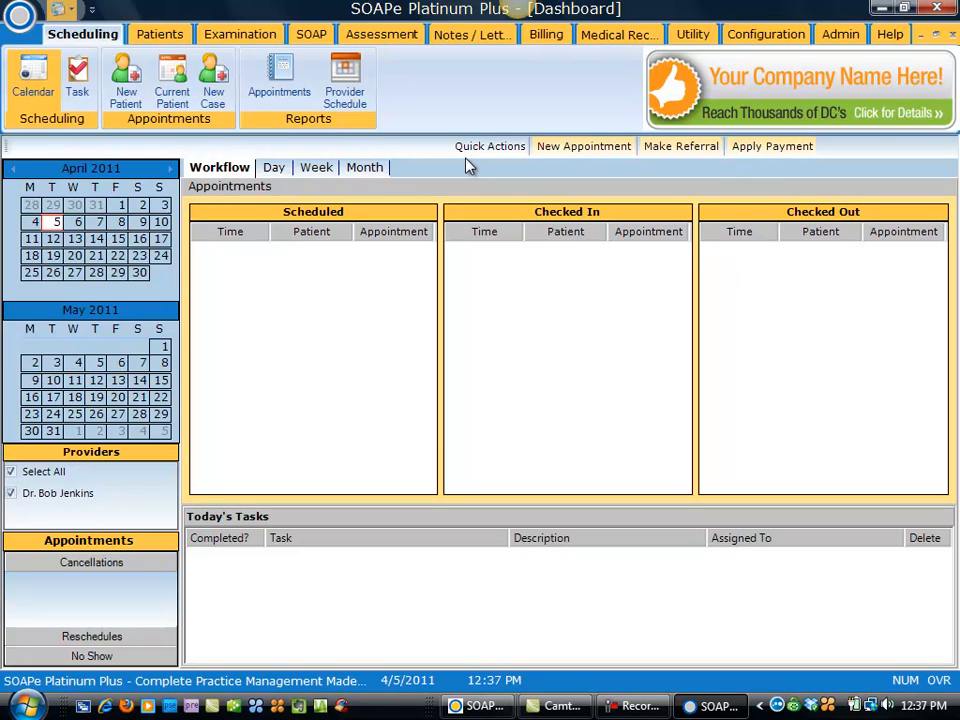
Step: Change the Clinic Information office name to 'ALL Back Care Center LLC' and save
left_click(775, 42)
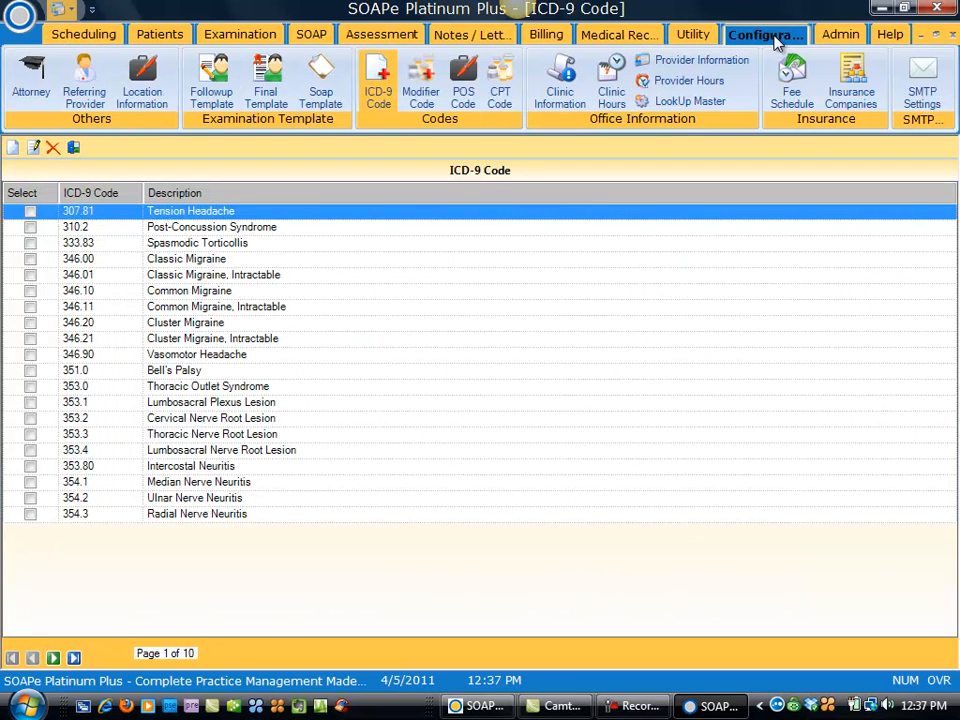
left_click(560, 100)
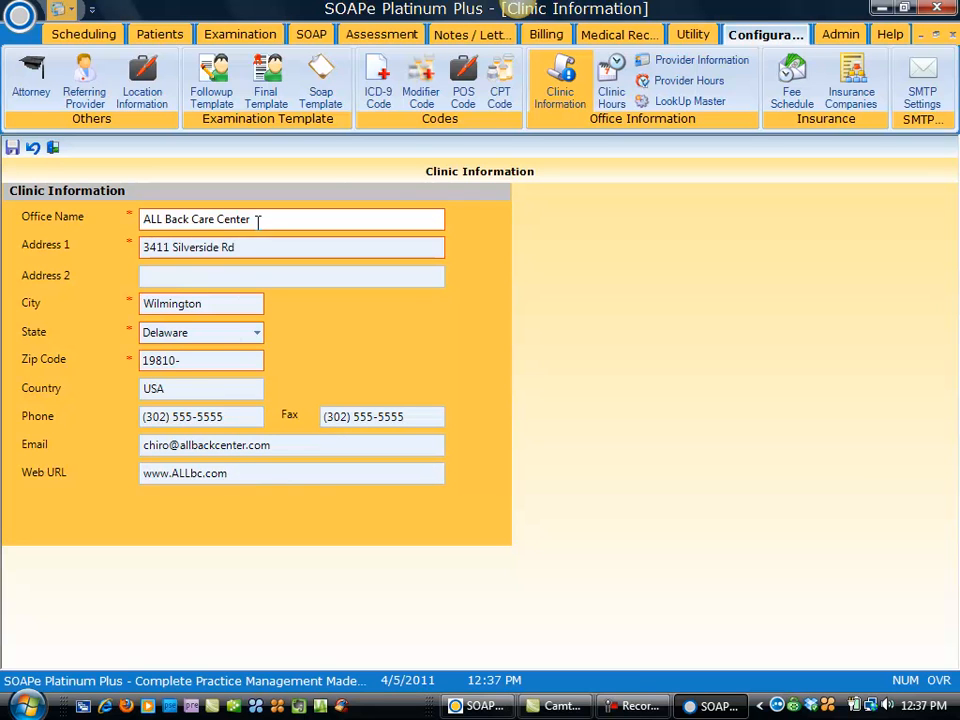
type("LLC")
left_click(12, 148)
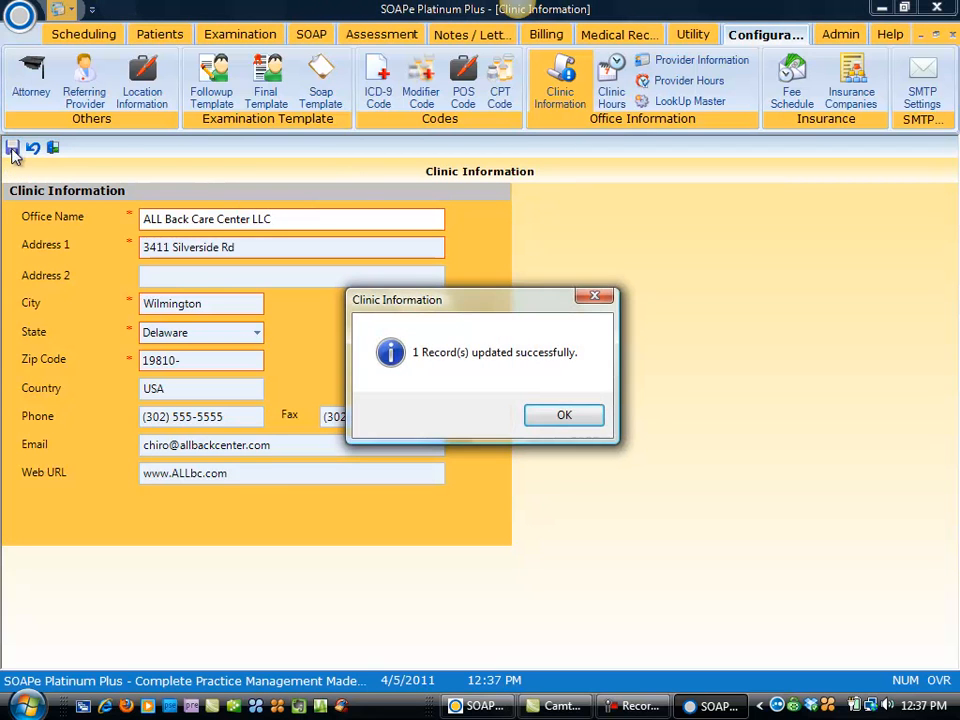
left_click(556, 418)
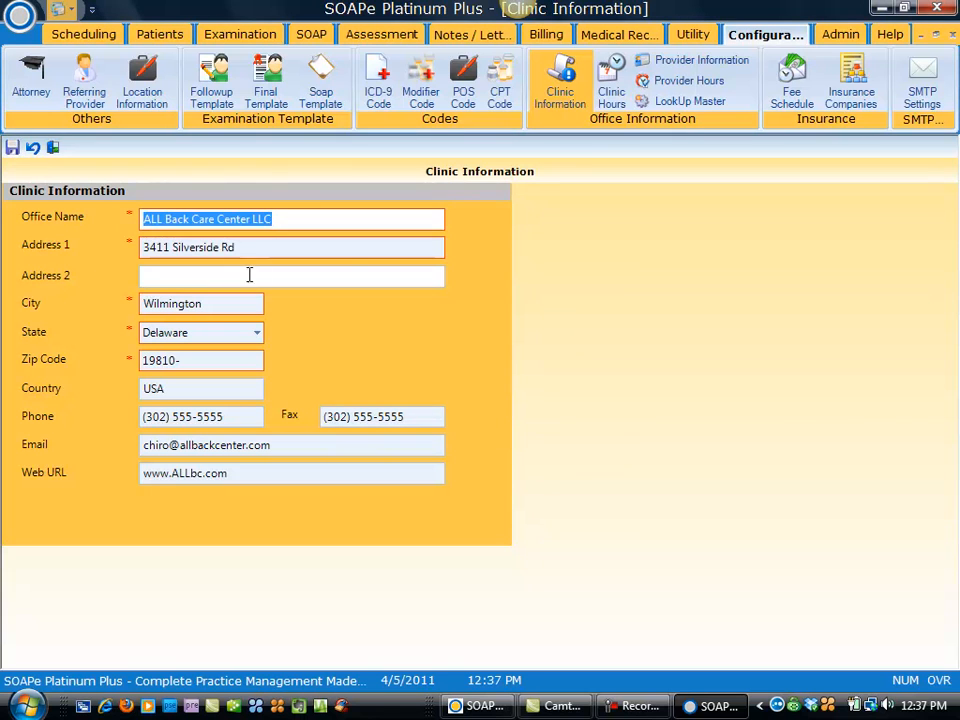
Step: Set Saturday's clinic closing time to 01:00 PM
left_click(612, 95)
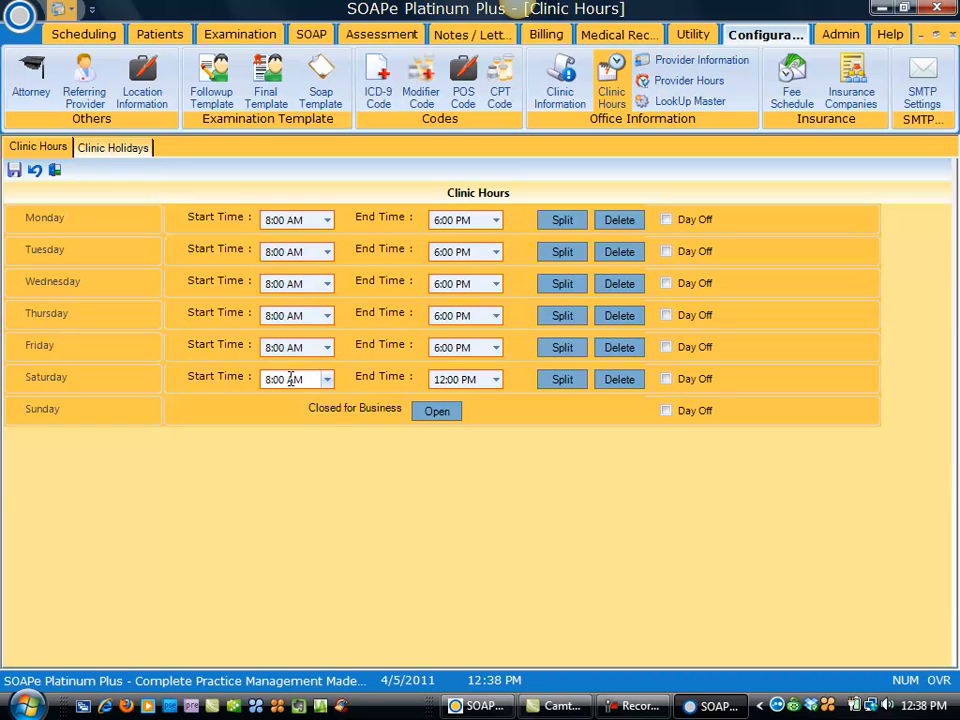
left_click(497, 383)
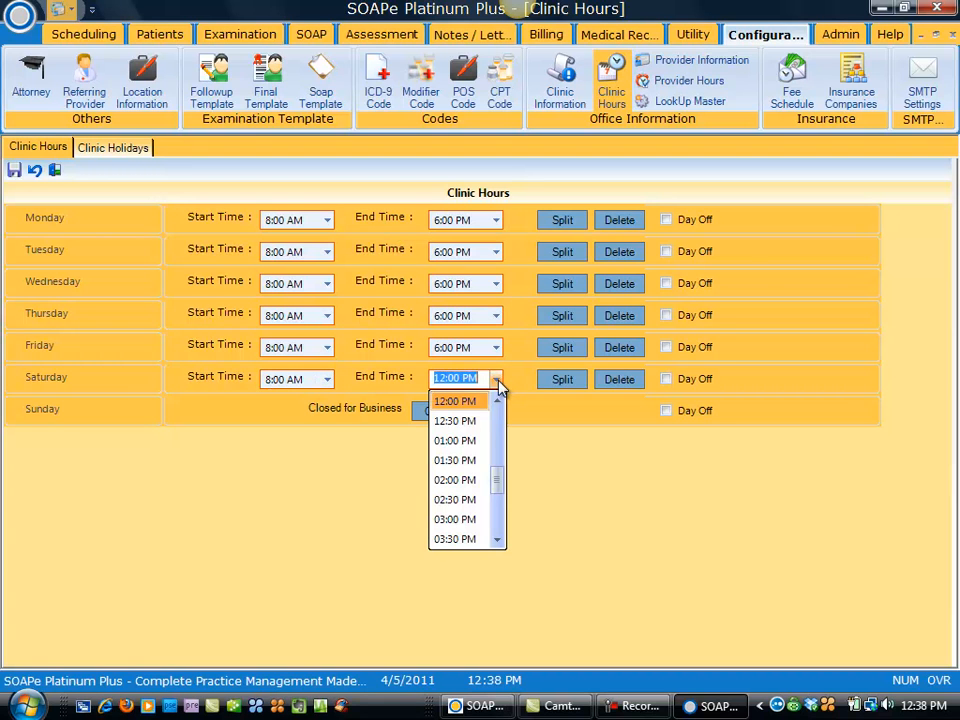
left_click(478, 442)
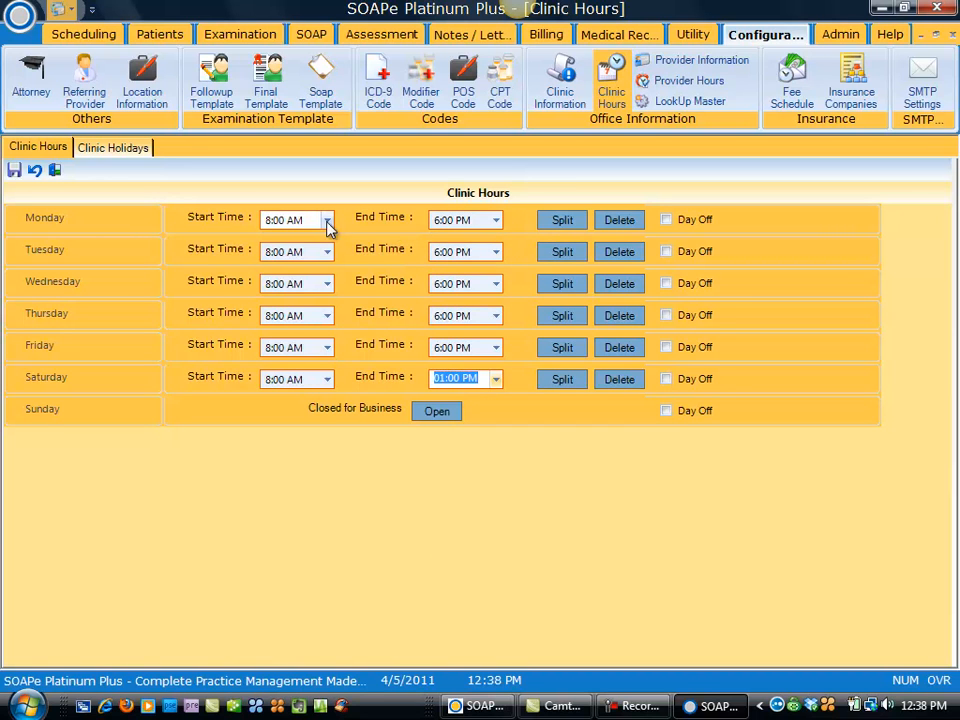
Step: Split Monday into 8:00 AM–01:00 PM and 03:00 PM–06:00 PM periods
left_click(562, 221)
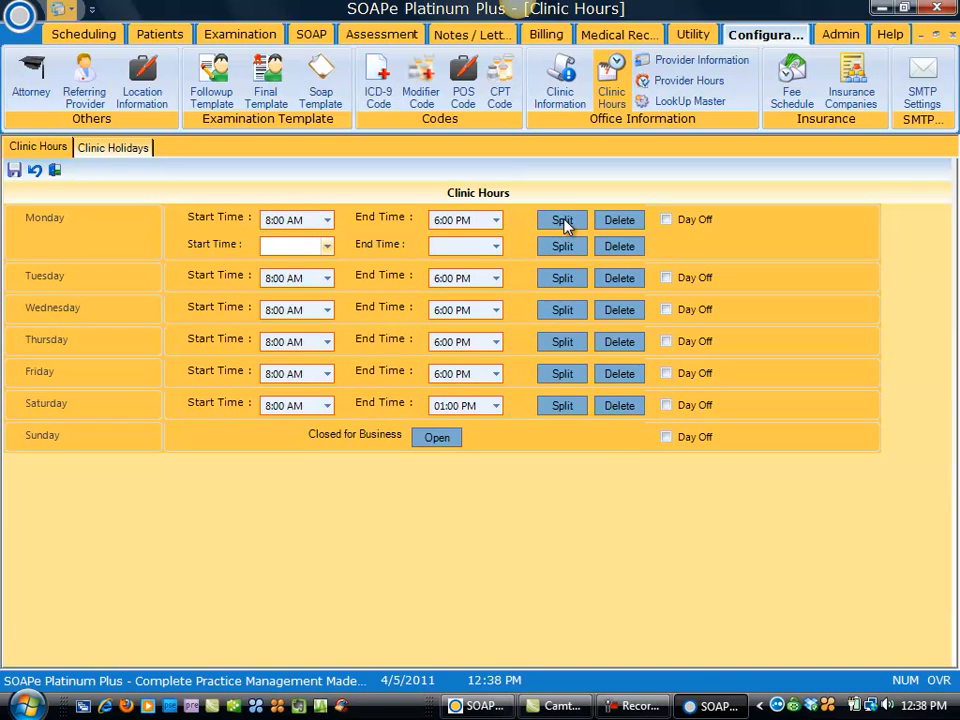
left_click(499, 221)
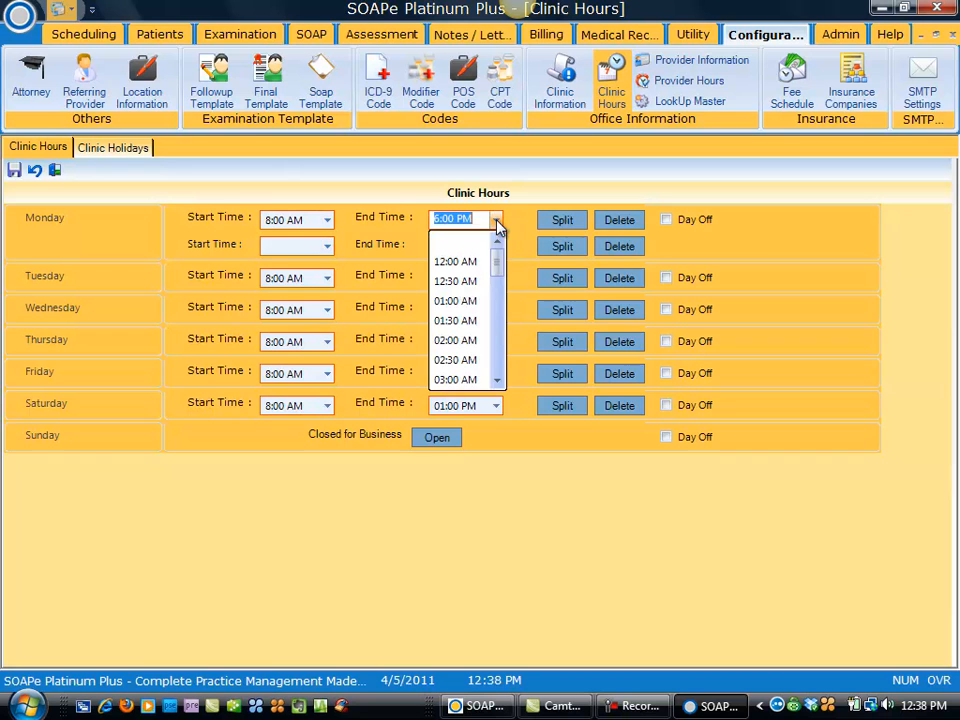
left_click_drag(503, 262, 497, 321)
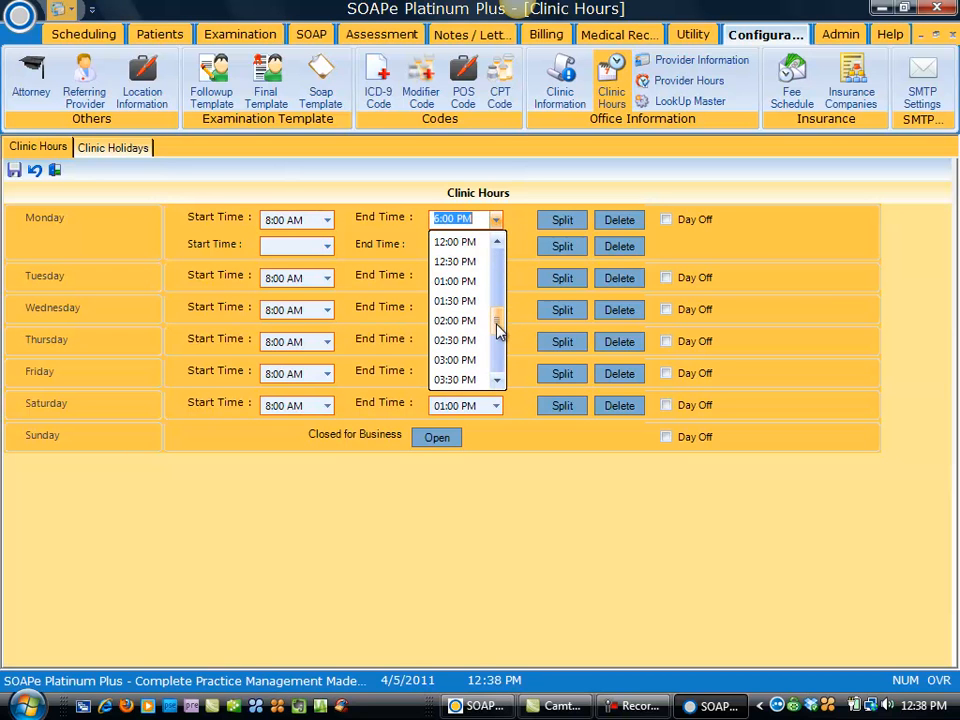
left_click(463, 282)
left_click(327, 246)
left_click_drag(328, 279, 328, 356)
left_click(303, 333)
left_click(496, 246)
left_click_drag(496, 280, 482, 354)
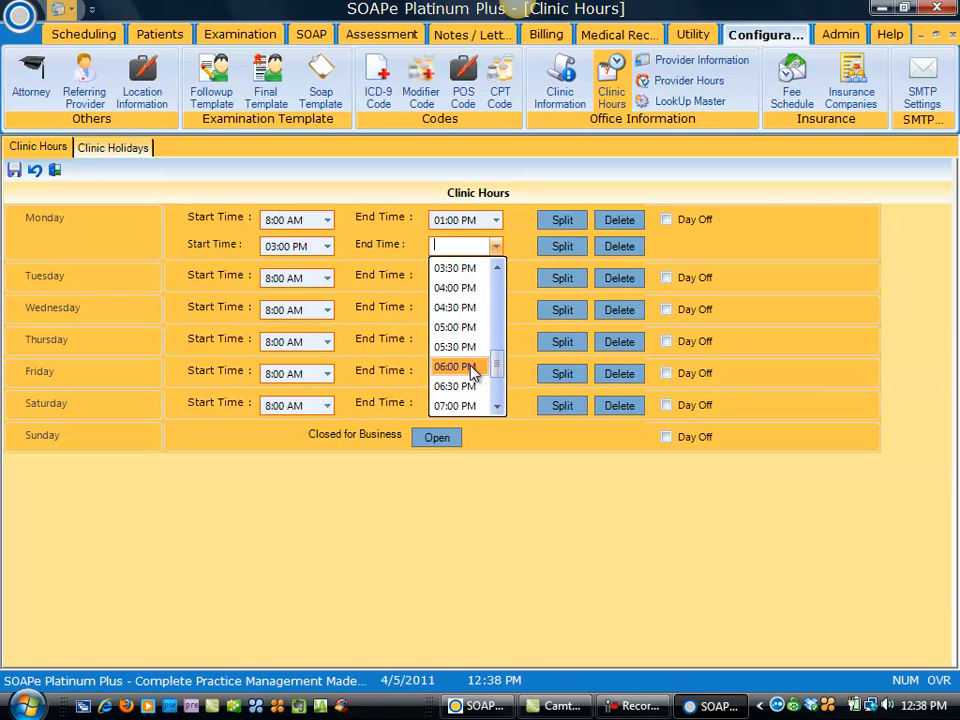
left_click(479, 366)
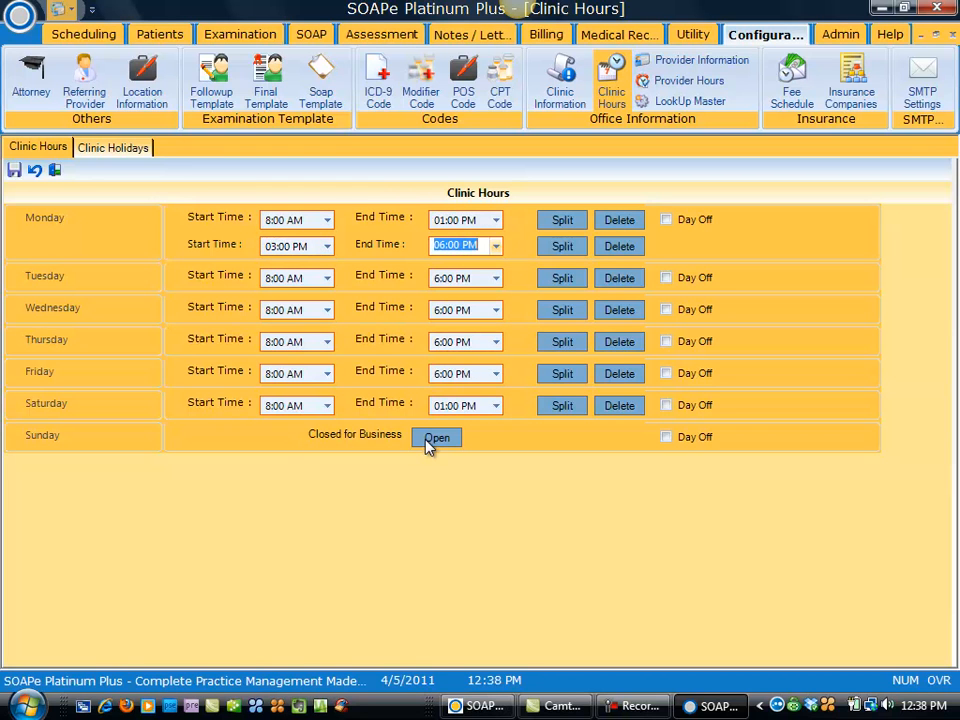
Step: Save the clinic hours, accepting the provider schedule conflict warning
left_click(13, 172)
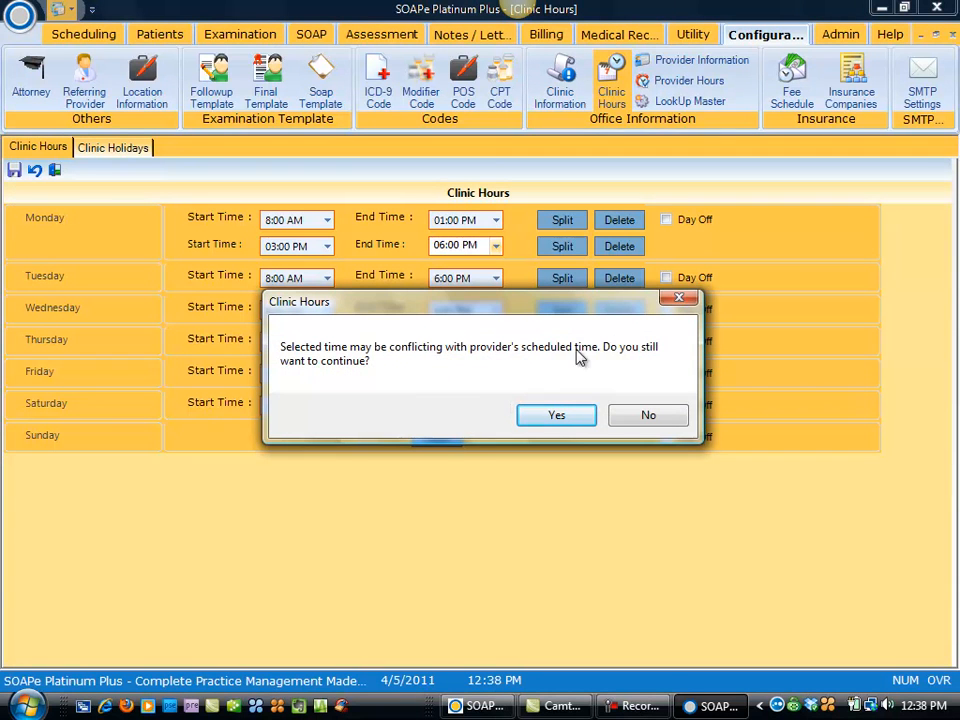
left_click(568, 418)
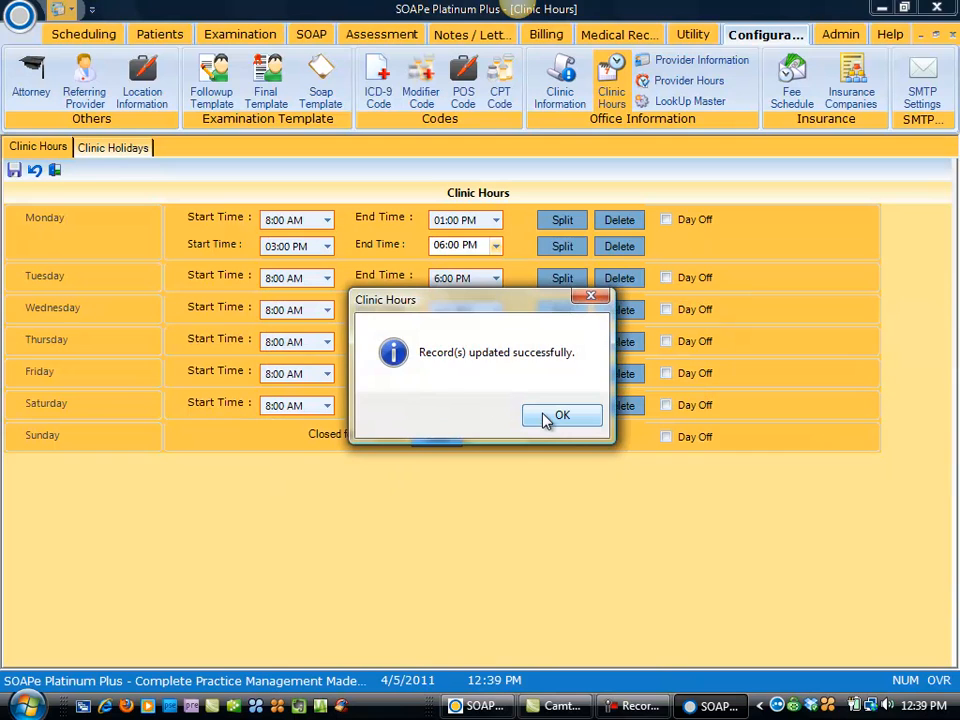
left_click(547, 419)
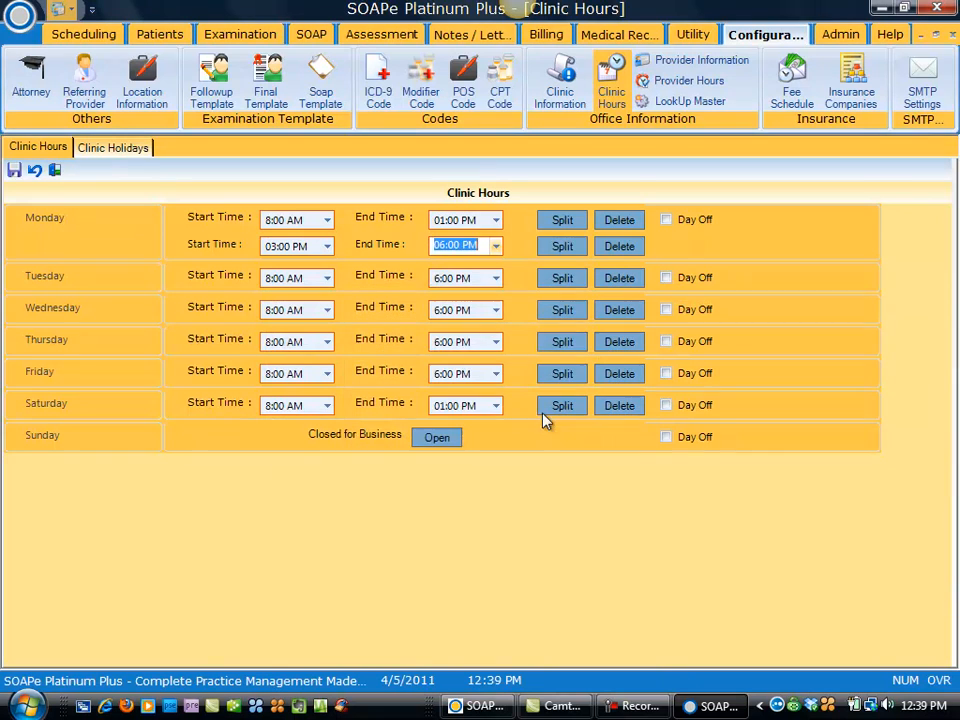
Step: Inspect the Clinic Holidays tab and its start-date calendar without adding a holiday, then show the provider list
left_click(112, 150)
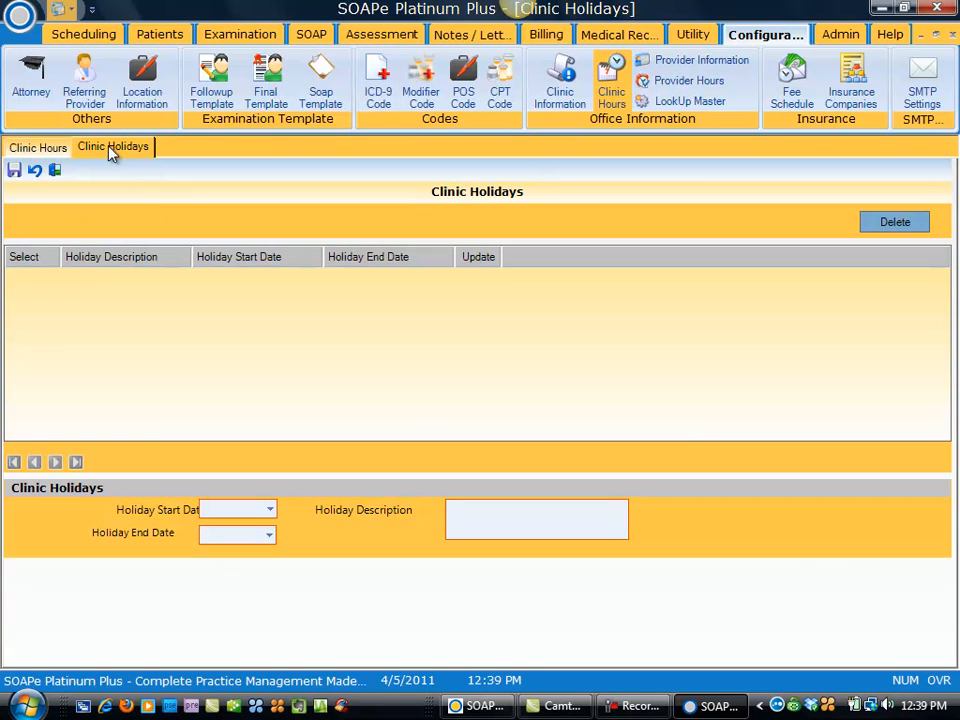
left_click(271, 512)
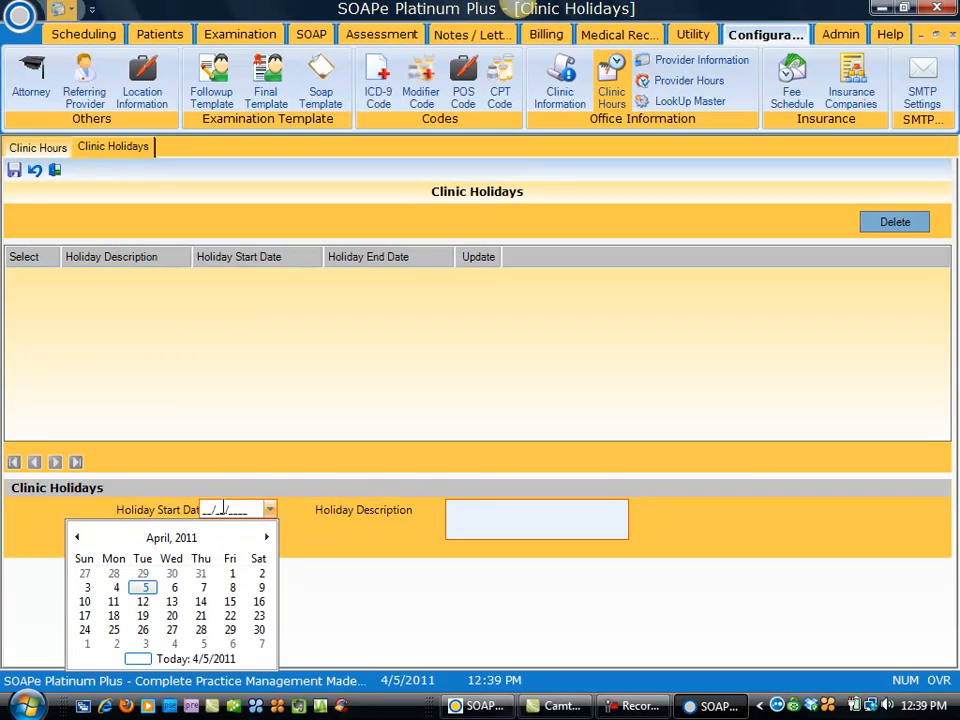
left_click(127, 497)
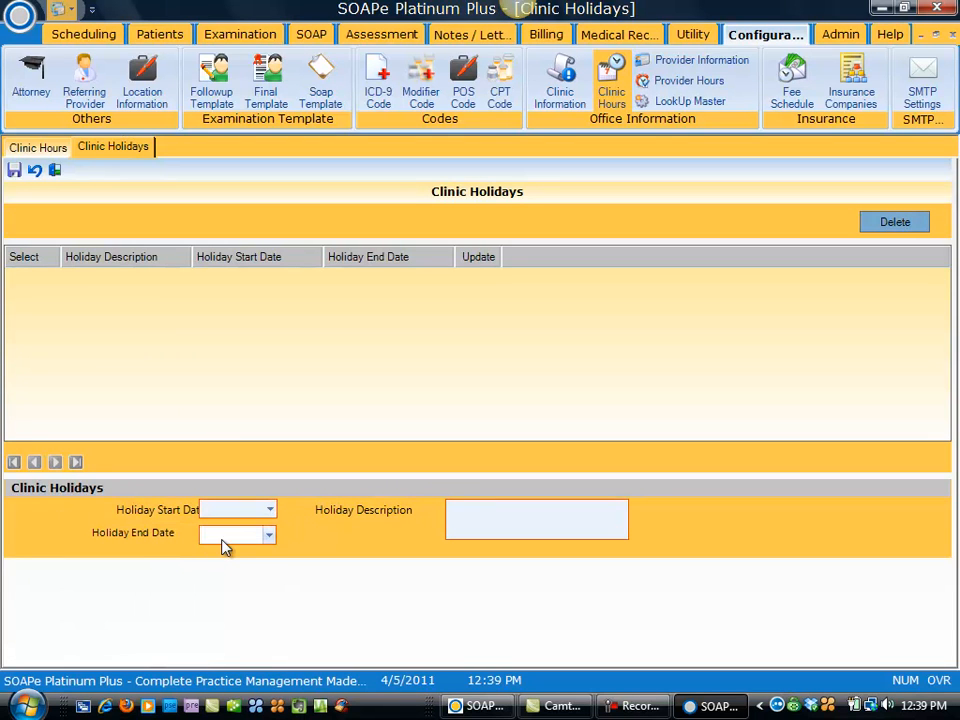
left_click(451, 527)
left_click(708, 63)
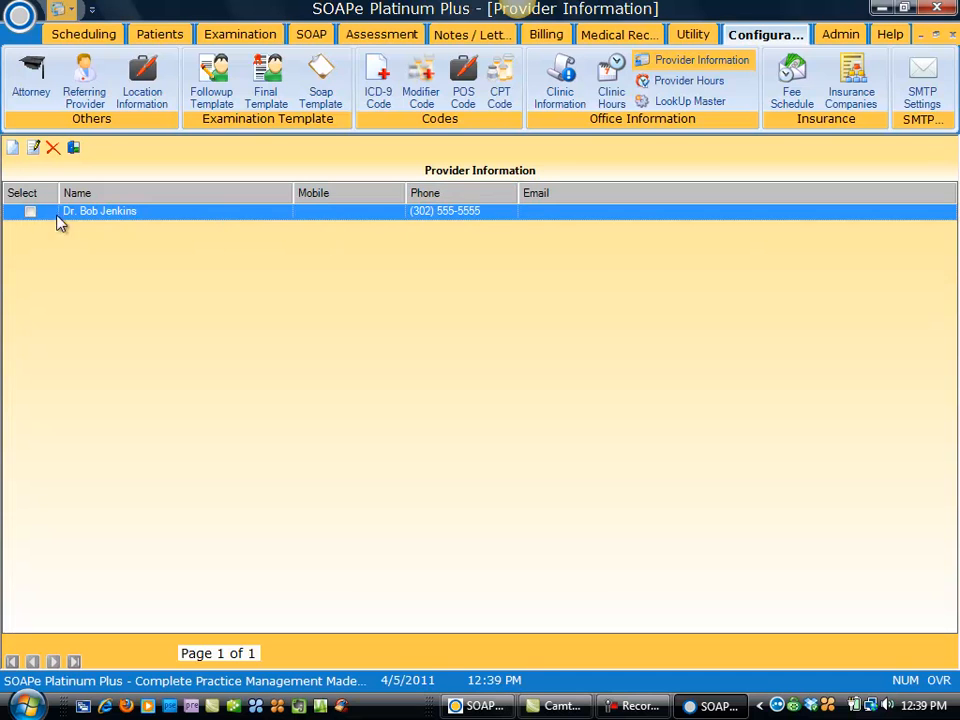
Step: Re-save the provider's record unchanged and go to the Provider Hours setup
left_click(30, 213)
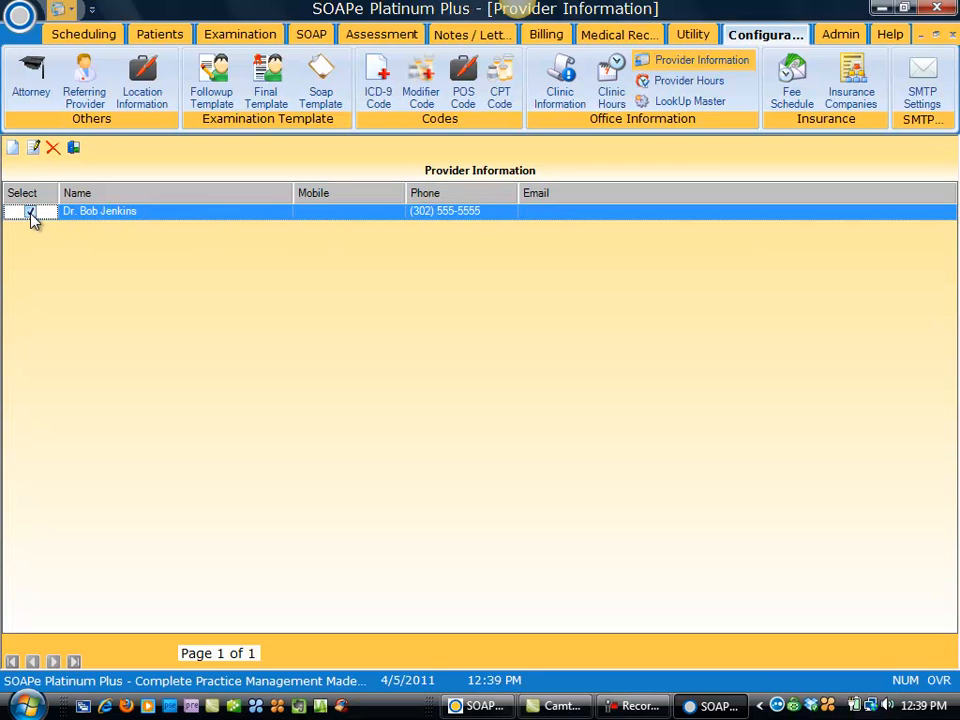
left_click(35, 150)
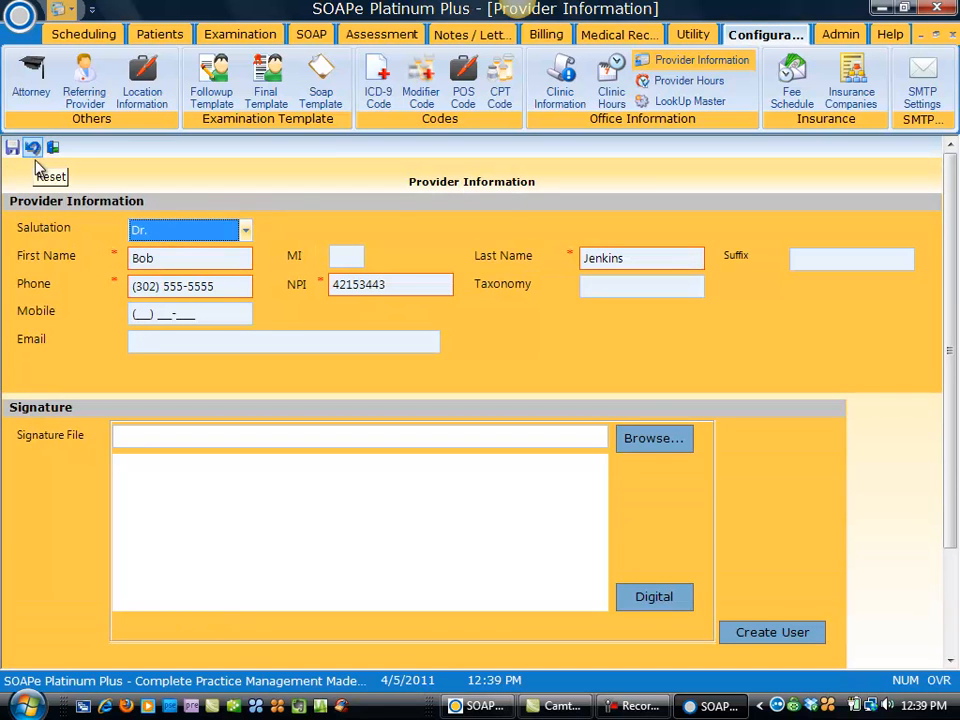
left_click(350, 290)
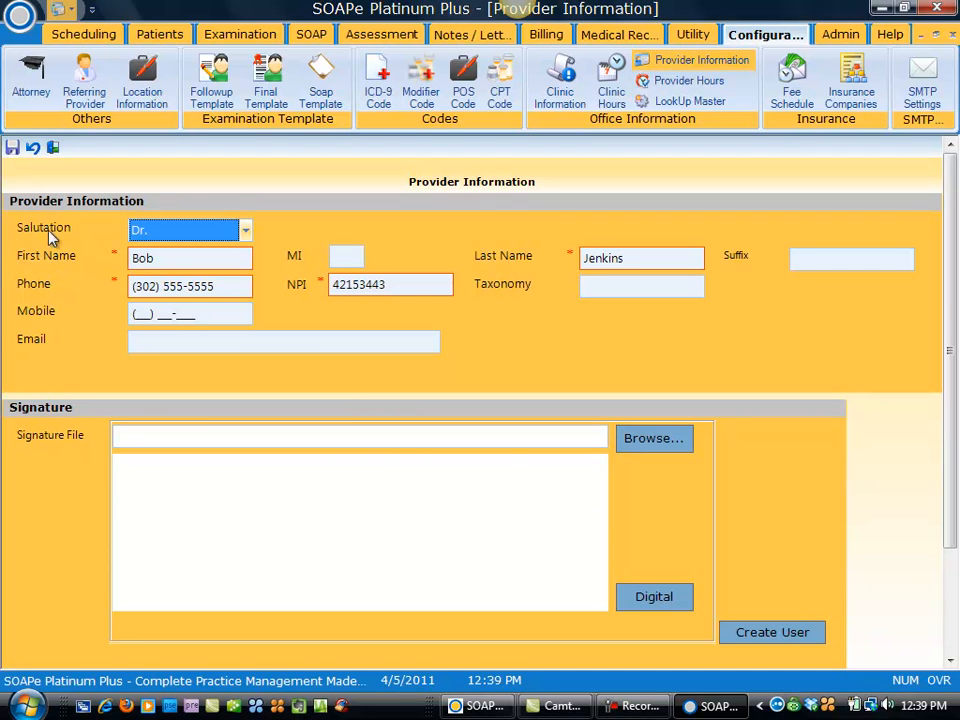
left_click(10, 148)
left_click(588, 419)
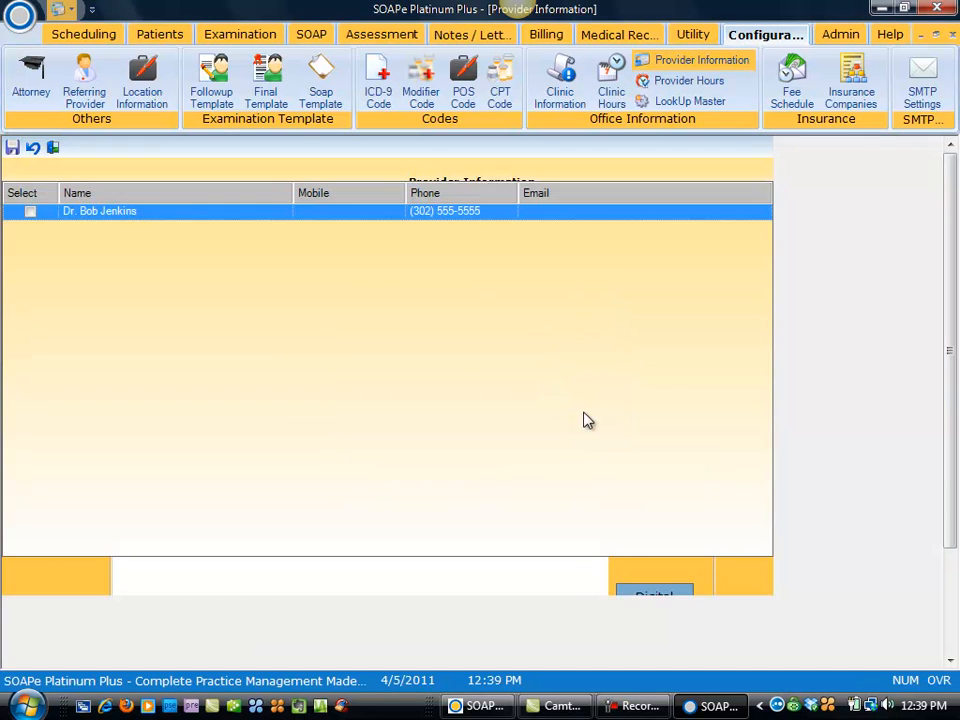
left_click(692, 84)
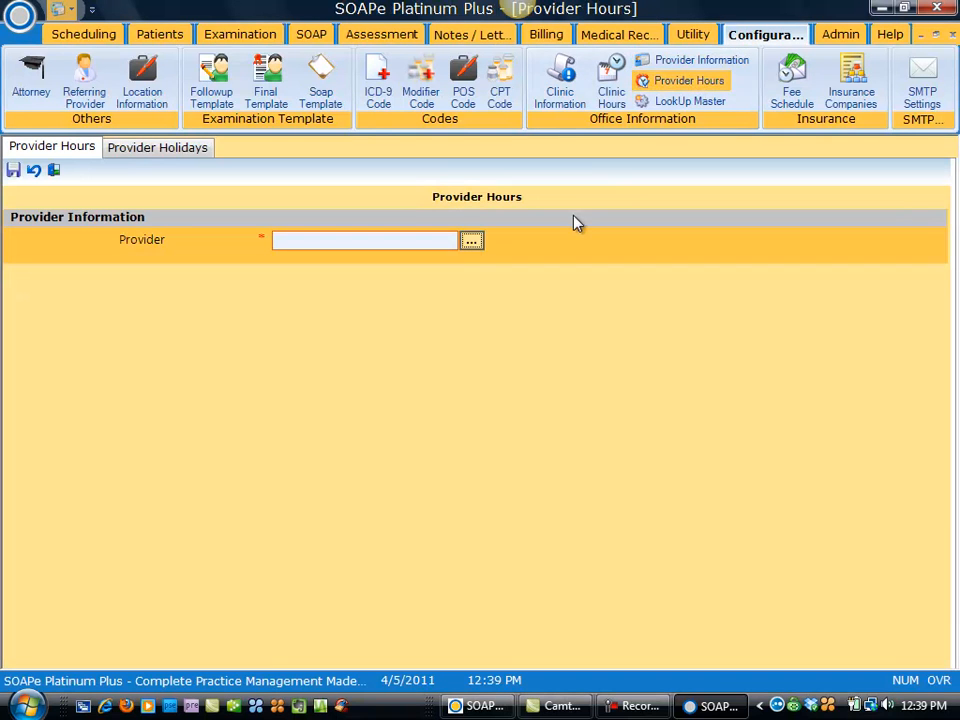
Step: Choose the provider in Provider Hours, attempt a save, and check Monday's clinic-hours overlap error
left_click(471, 243)
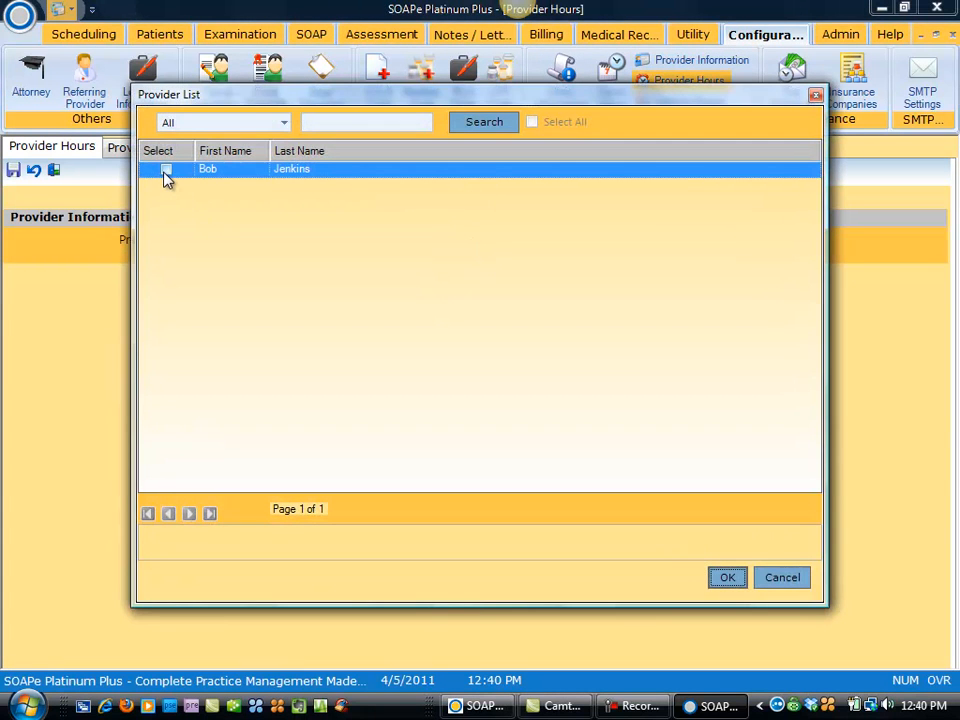
left_click(166, 172)
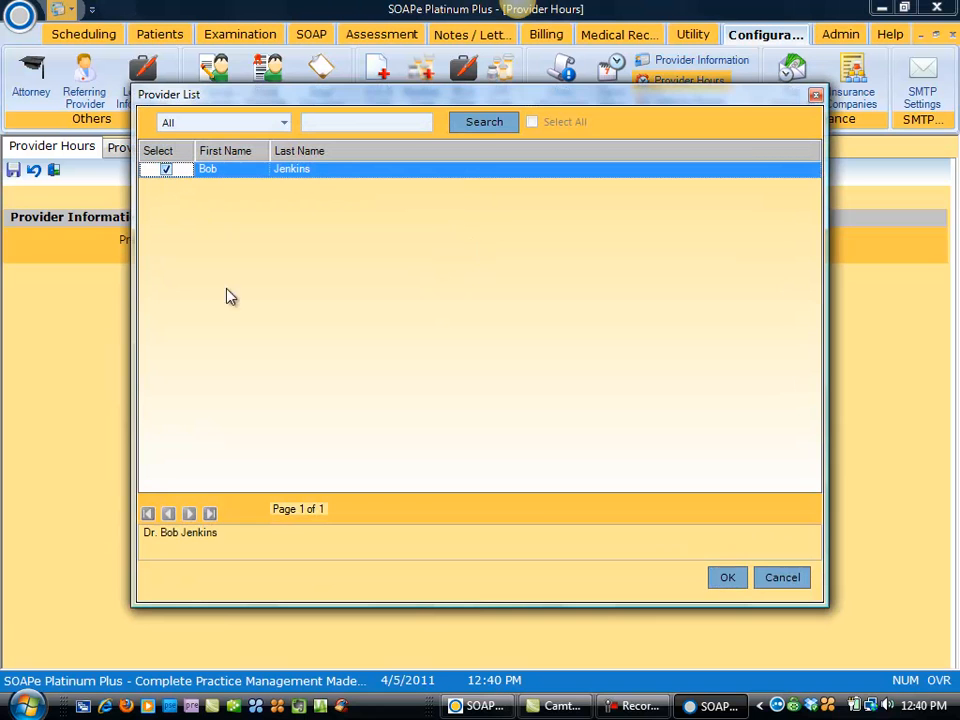
left_click(726, 579)
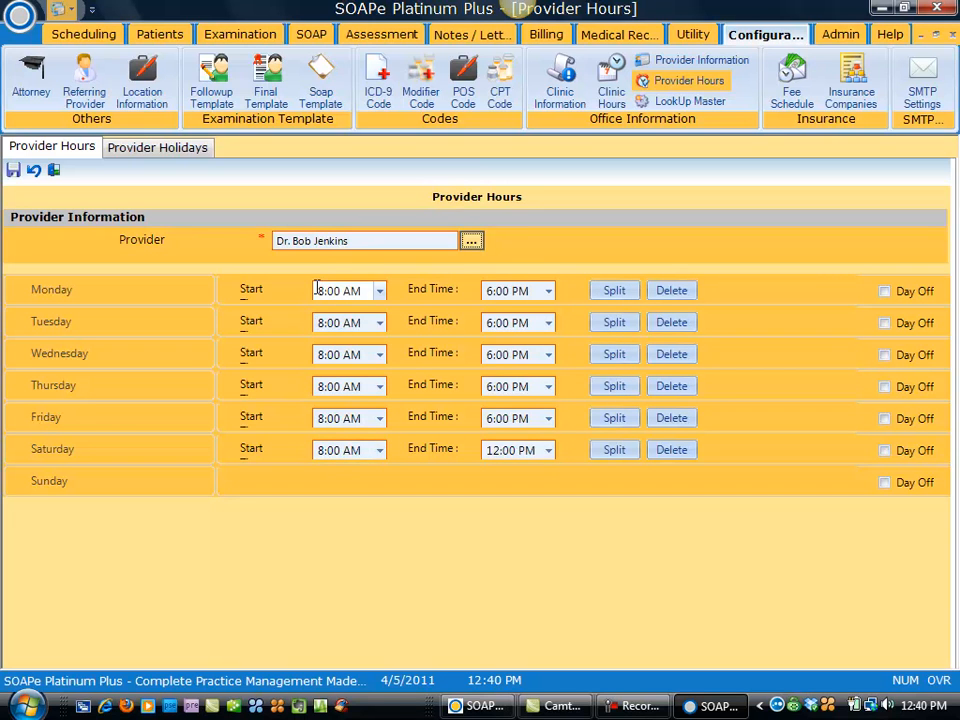
left_click(13, 173)
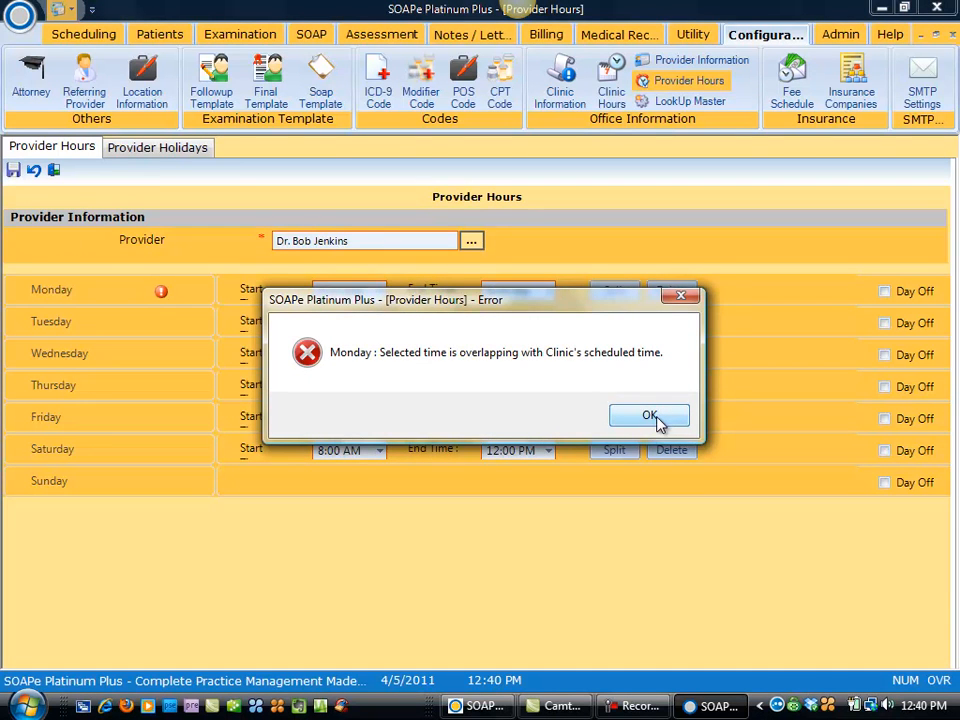
left_click(652, 418)
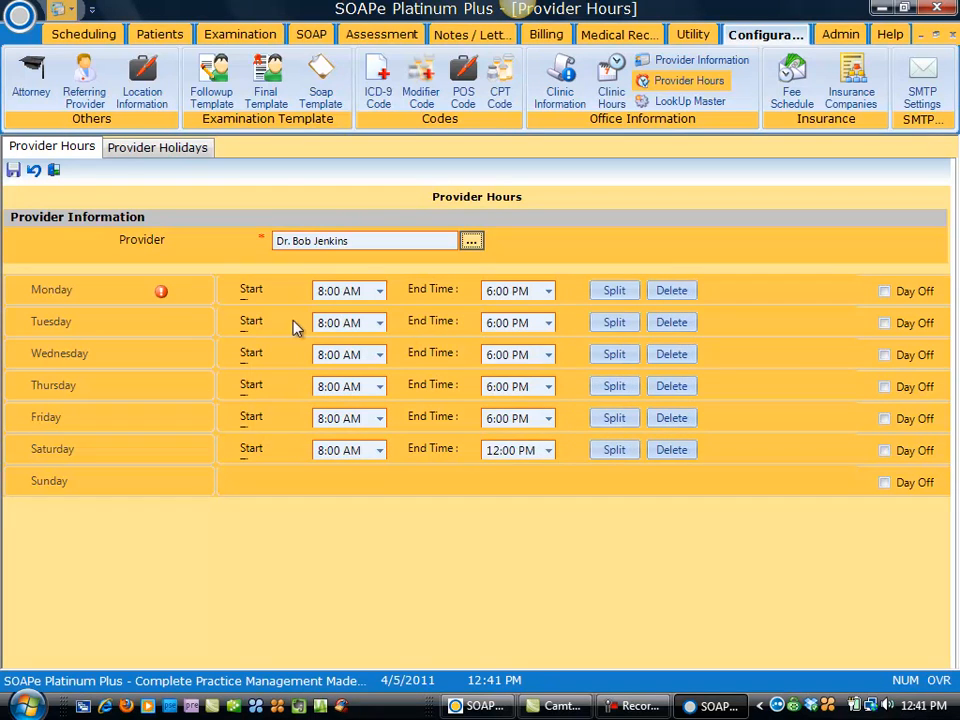
Step: Split Monday's hours and end the first period at 01:00 PM
mouse_move(165, 299)
left_click(620, 292)
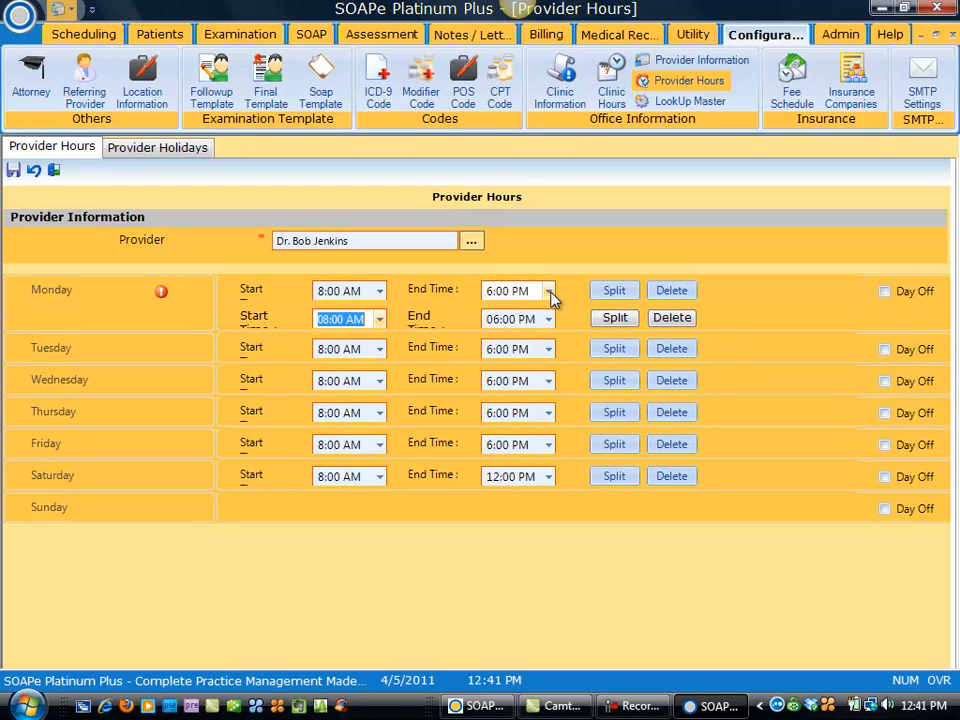
left_click(551, 291)
left_click_drag(546, 349, 548, 388)
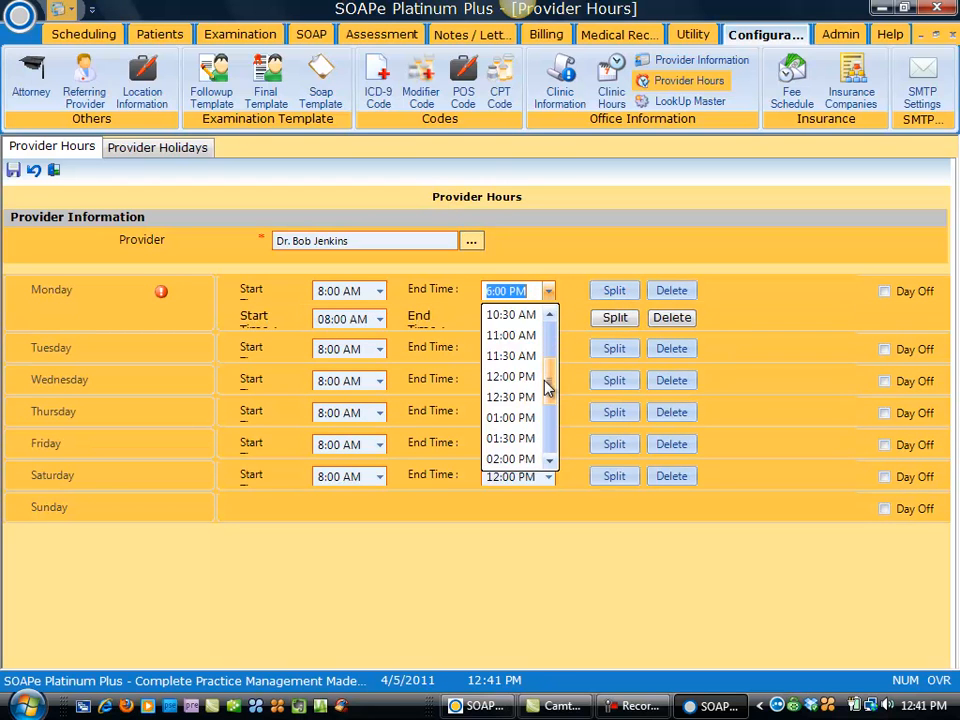
left_click(530, 418)
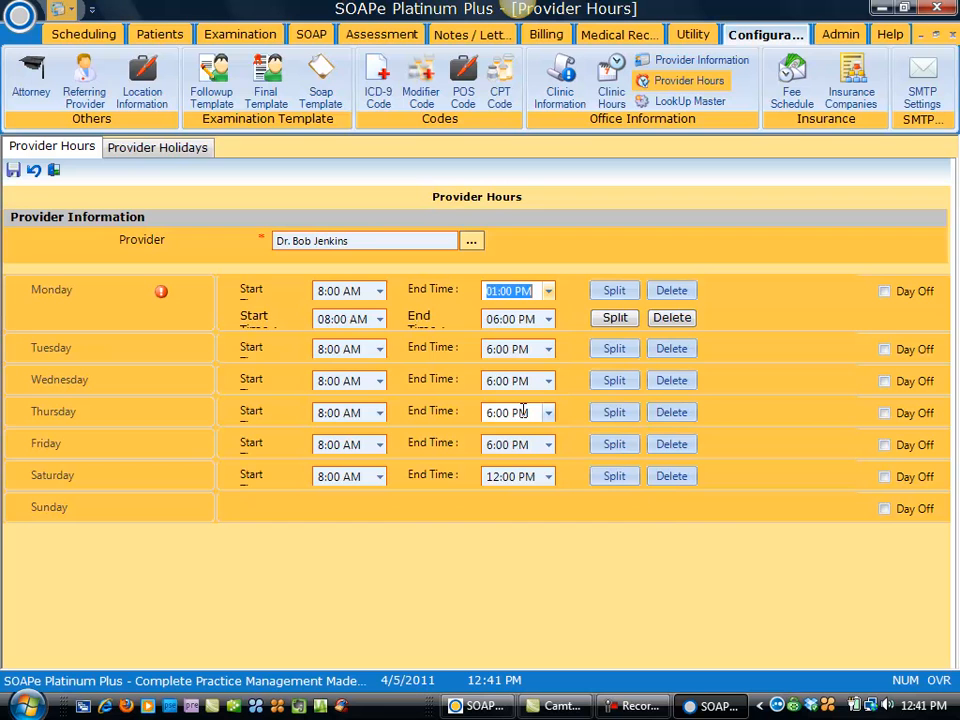
Step: Set Monday's second period to 03:00 PM–06:00 PM and save the provider's hours
left_click(379, 319)
left_click_drag(381, 372, 381, 455)
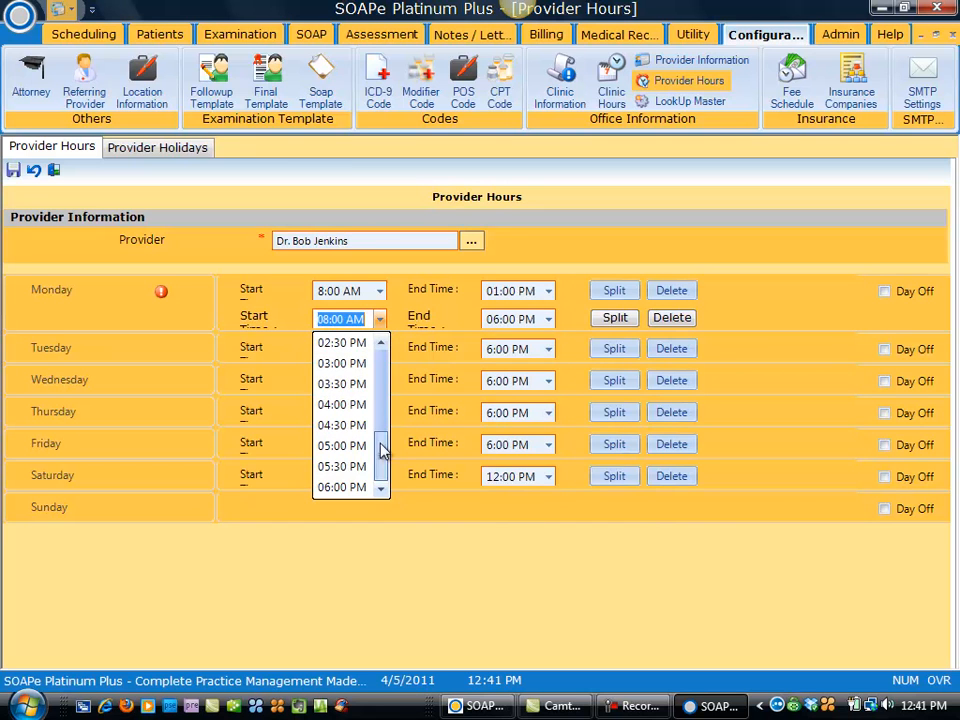
left_click(343, 363)
left_click(548, 319)
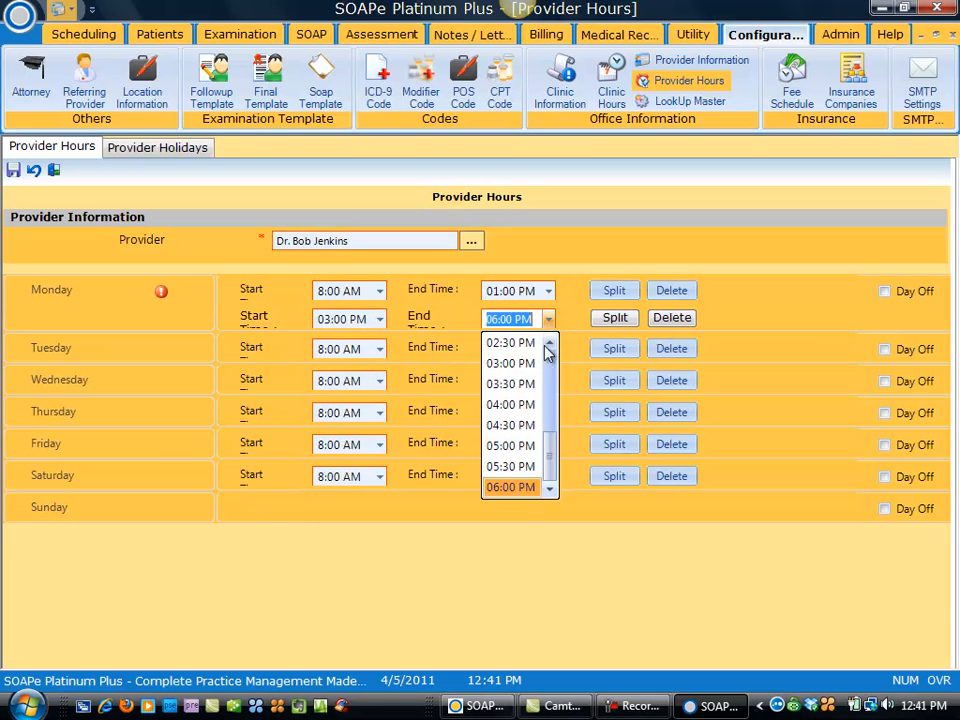
left_click(531, 488)
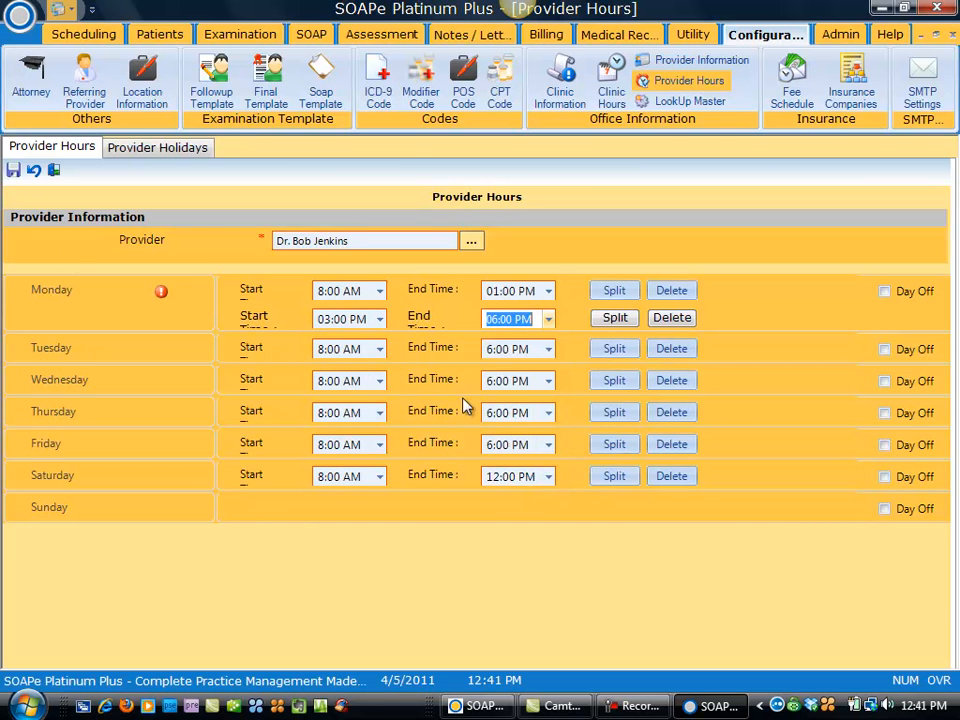
left_click(13, 170)
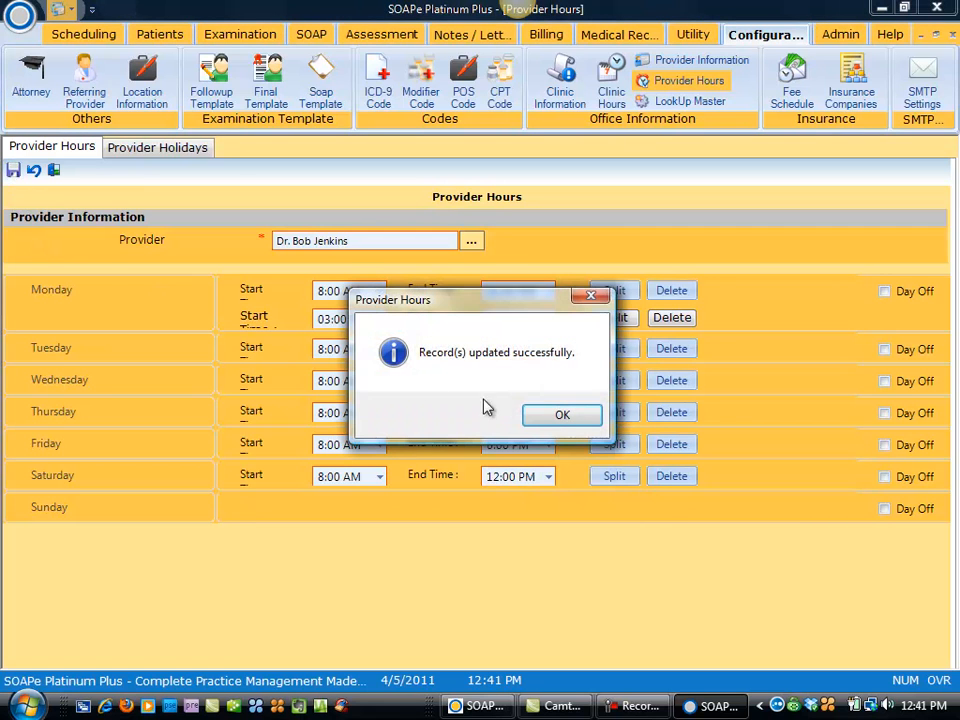
left_click(566, 422)
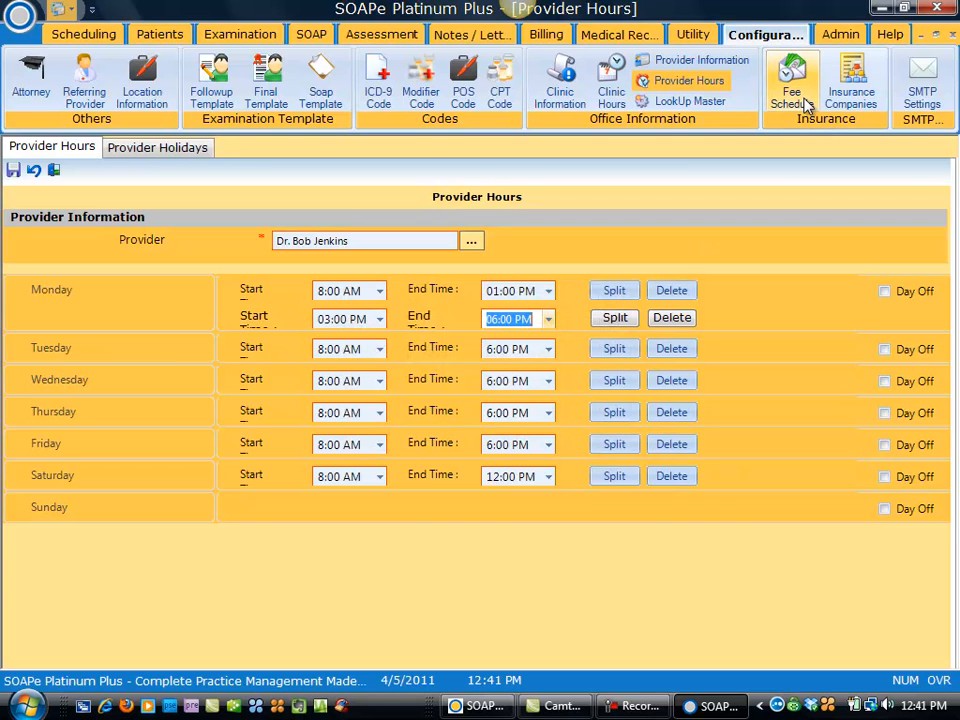
Step: In the ICD-9 code list, go to page 2 and tick 719.45 Hip Pain
left_click(381, 101)
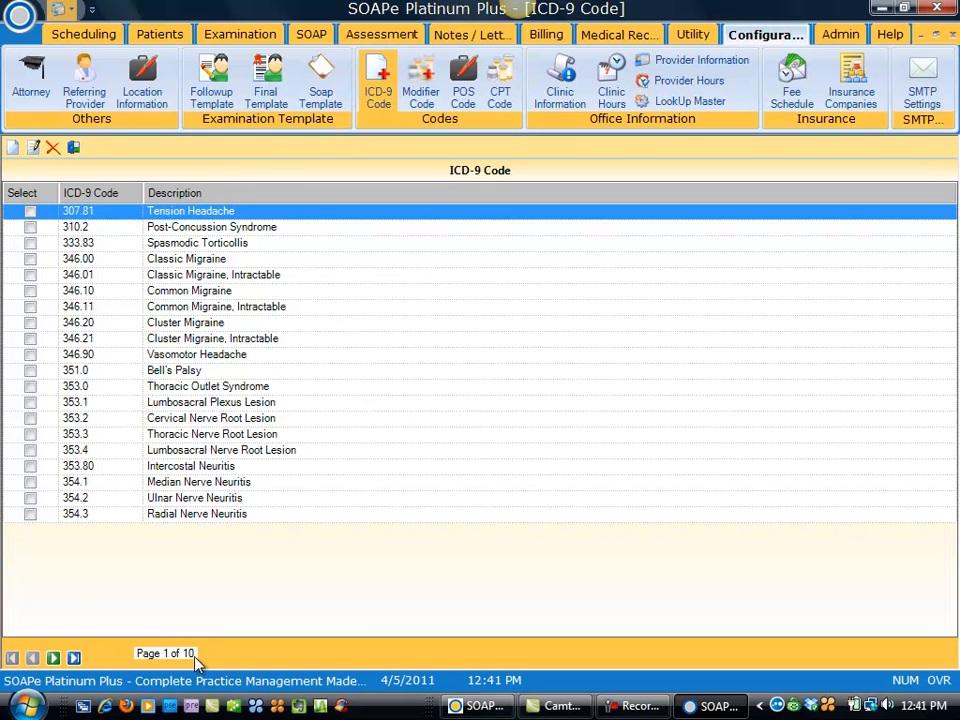
left_click(53, 658)
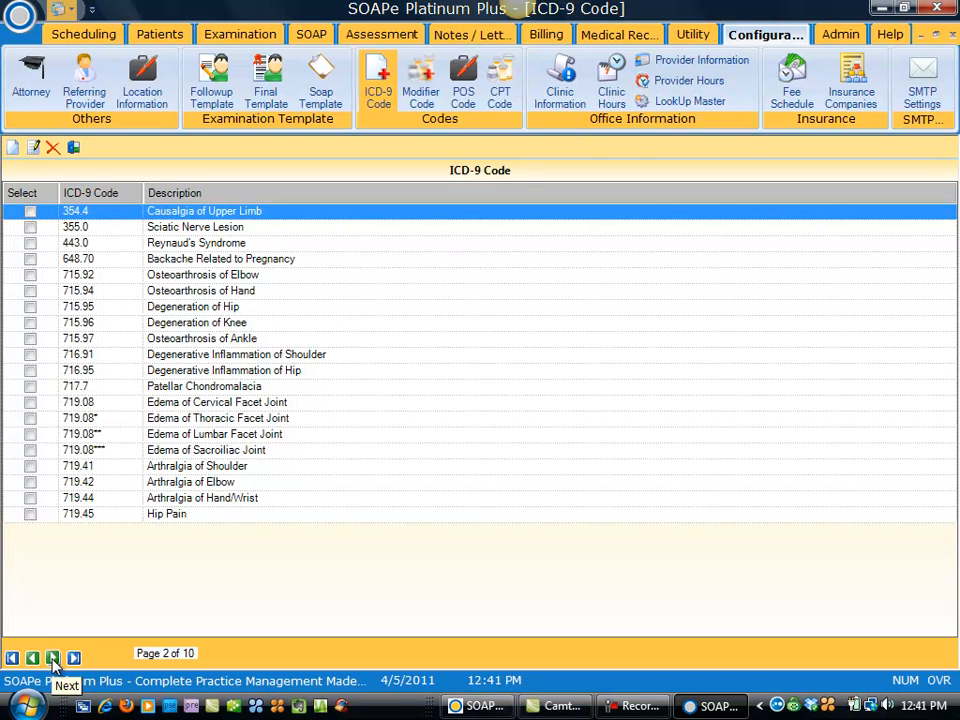
left_click(53, 658)
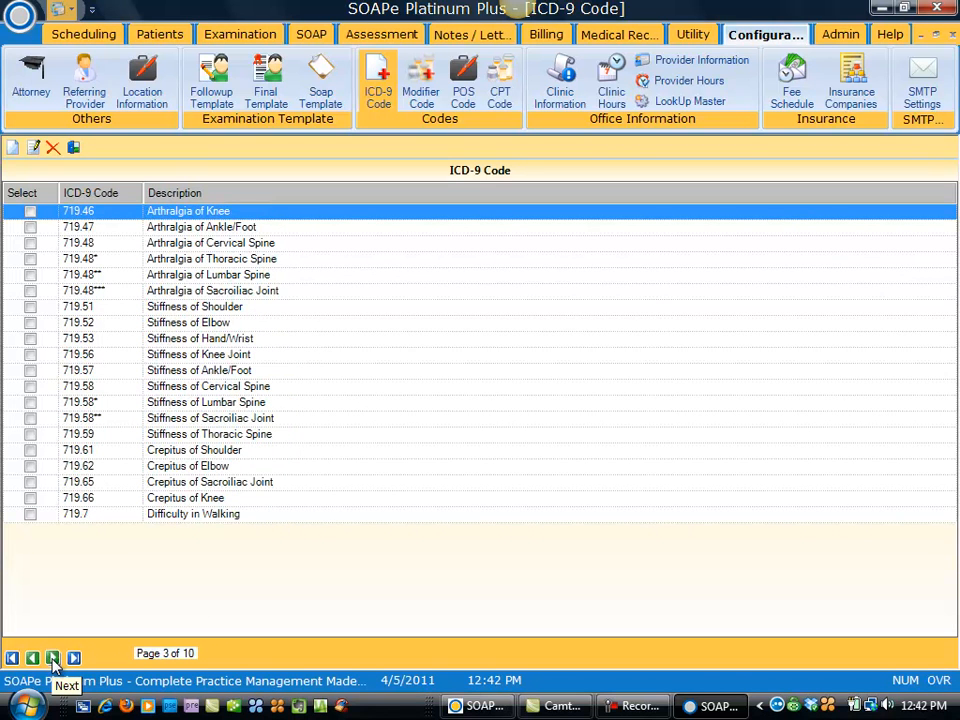
left_click(53, 658)
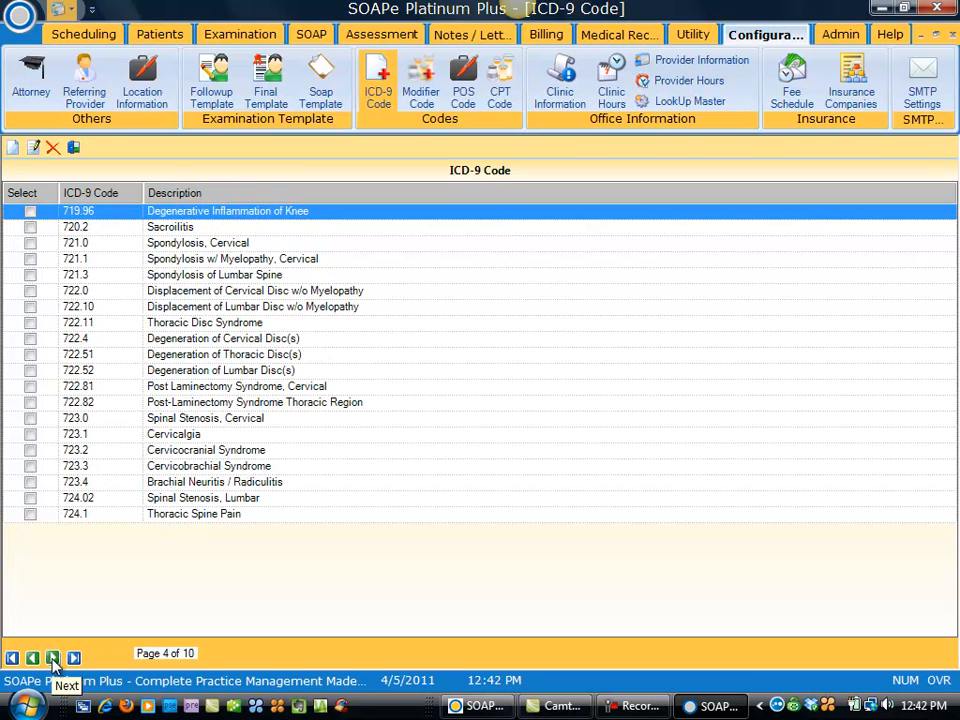
left_click(32, 658)
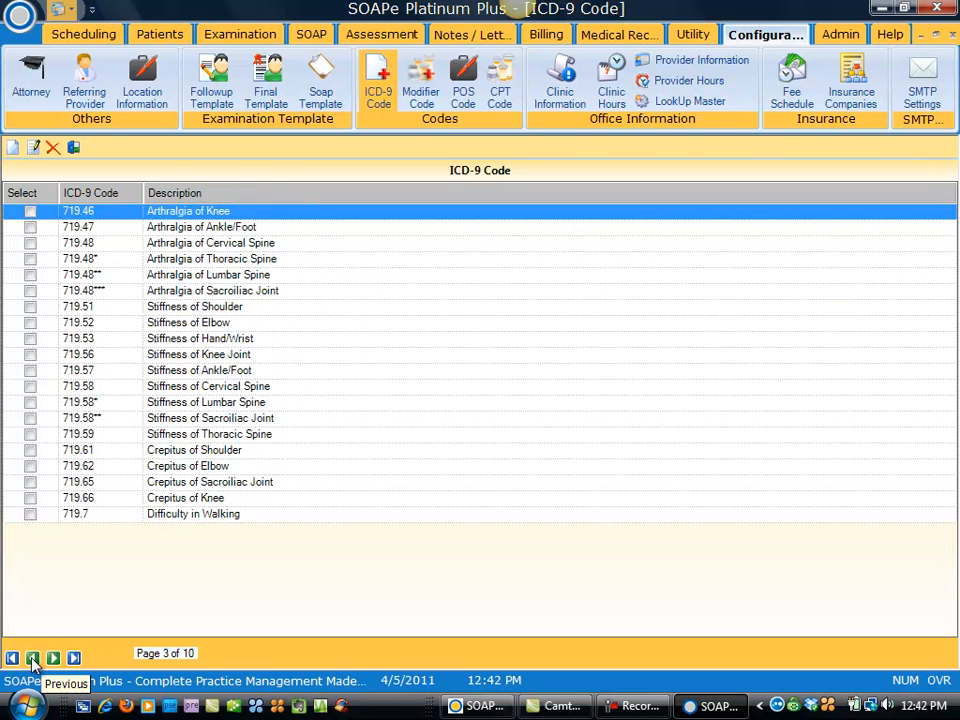
left_click(32, 658)
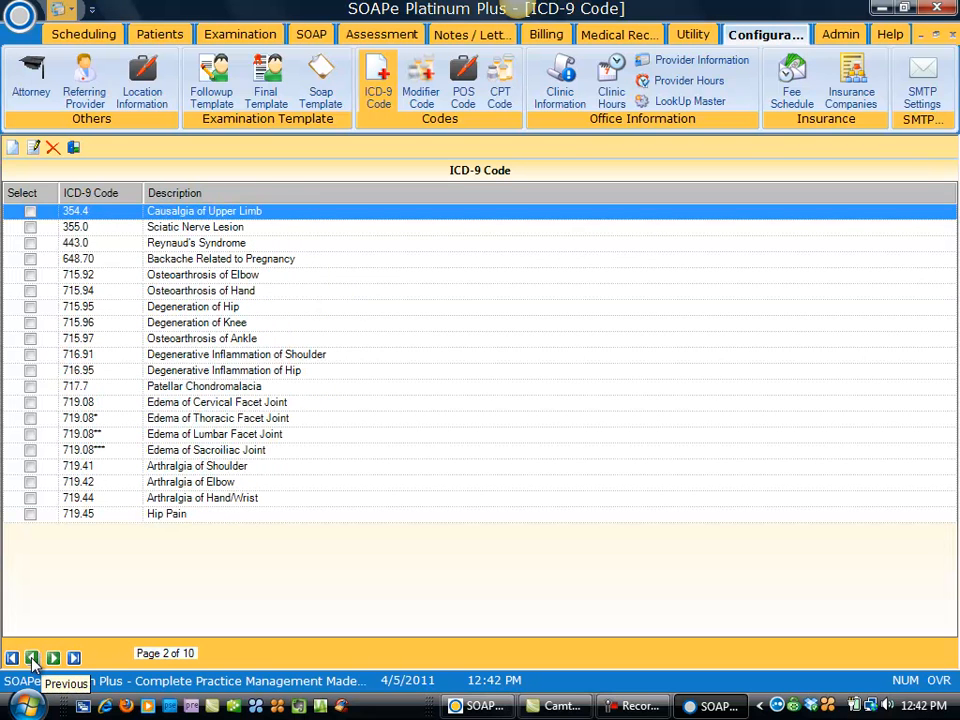
left_click(30, 515)
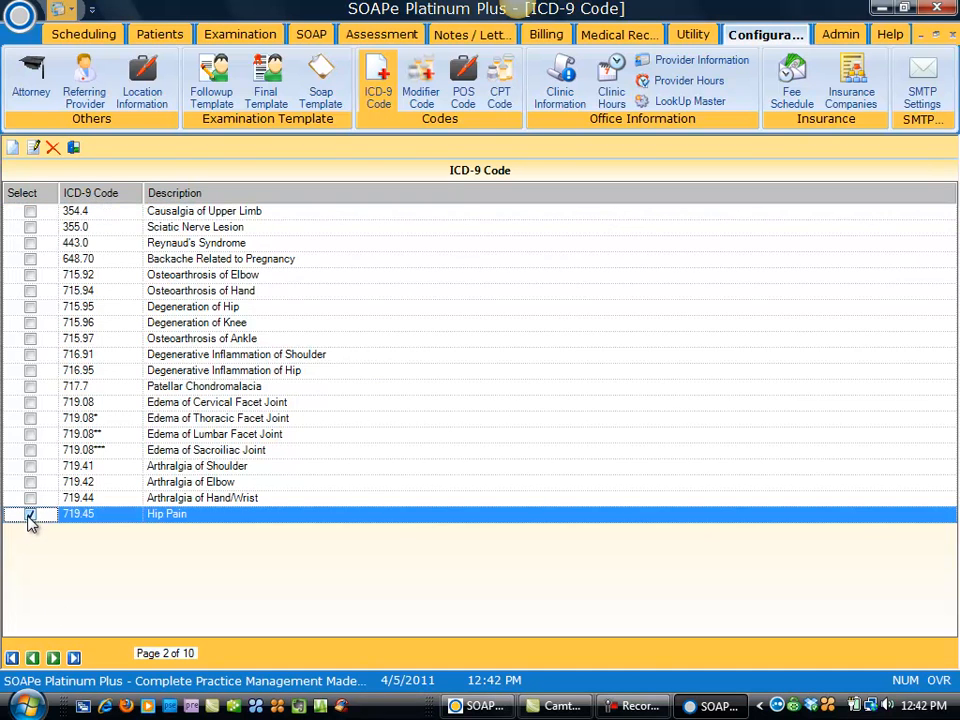
Step: Review the Hip Pain code's details, keeping Pelvis as its category, and exit
left_click(34, 148)
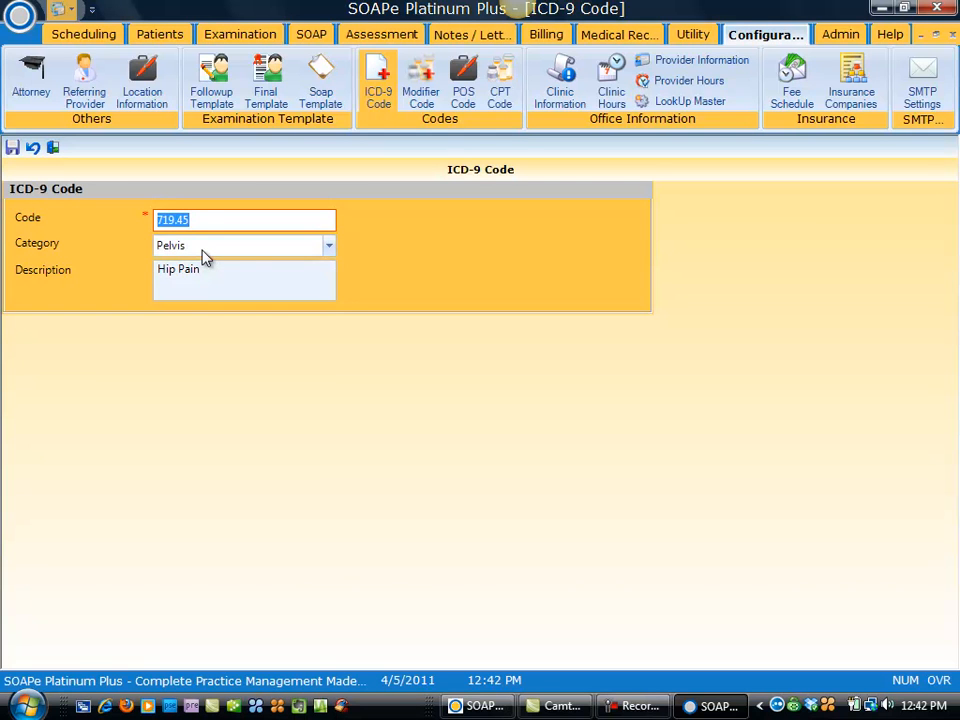
left_click(329, 247)
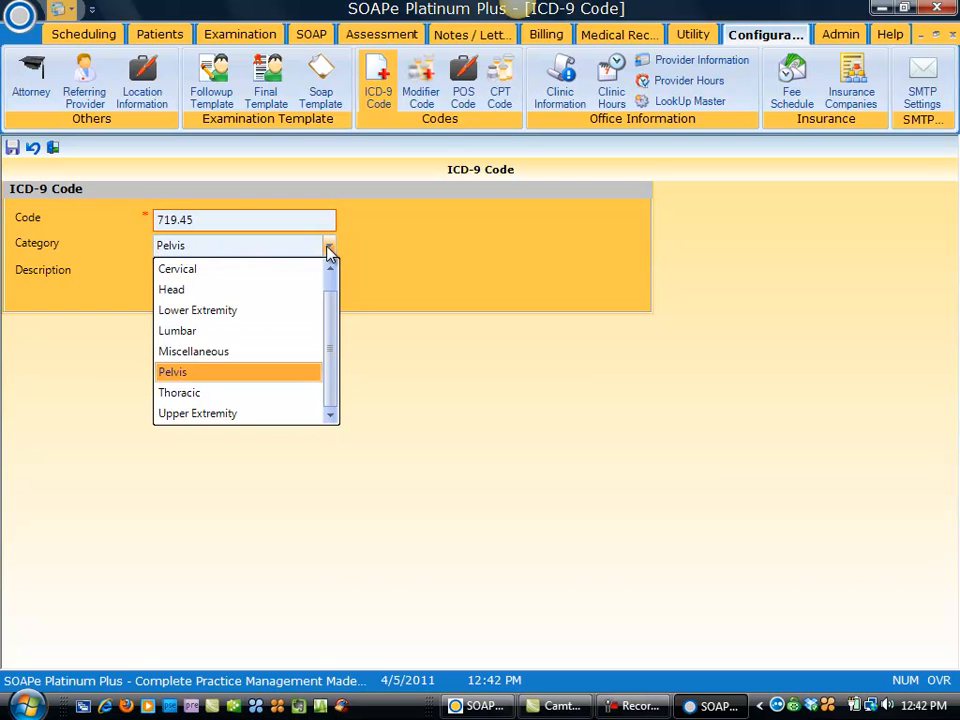
left_click(329, 250)
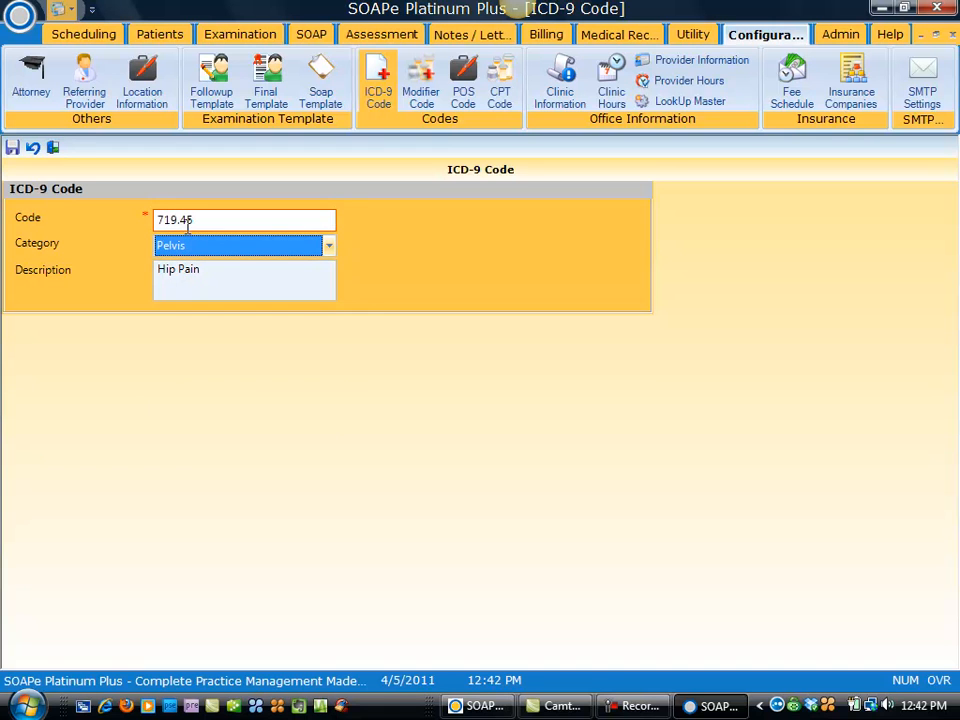
left_click(50, 149)
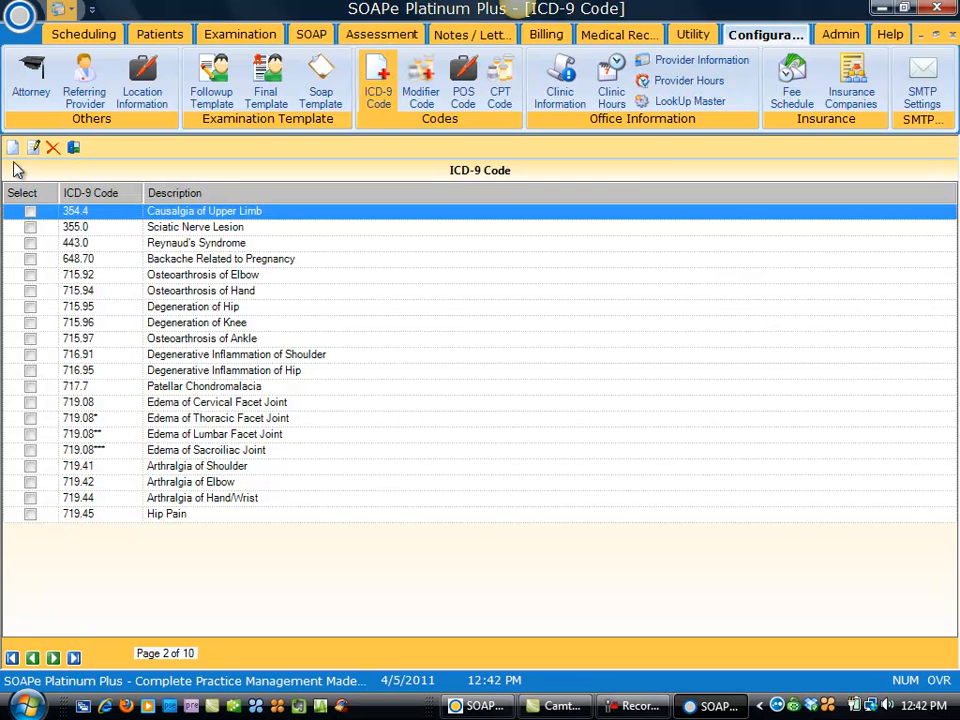
Step: Open and abandon a blank ICD-9 entry, then show the Modifier Code list
left_click(12, 150)
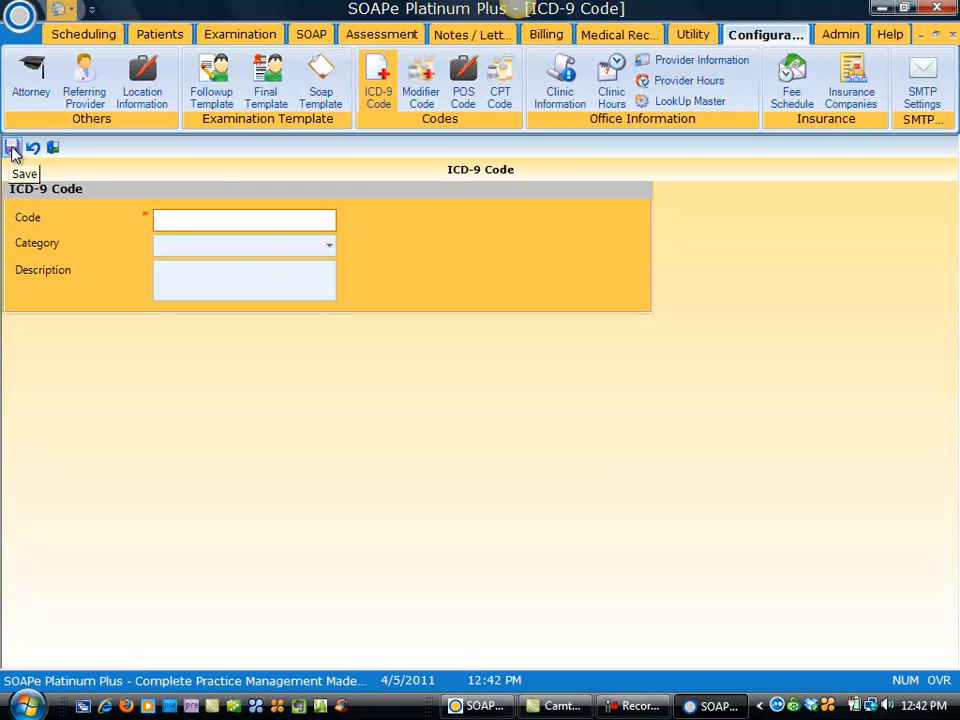
left_click(53, 148)
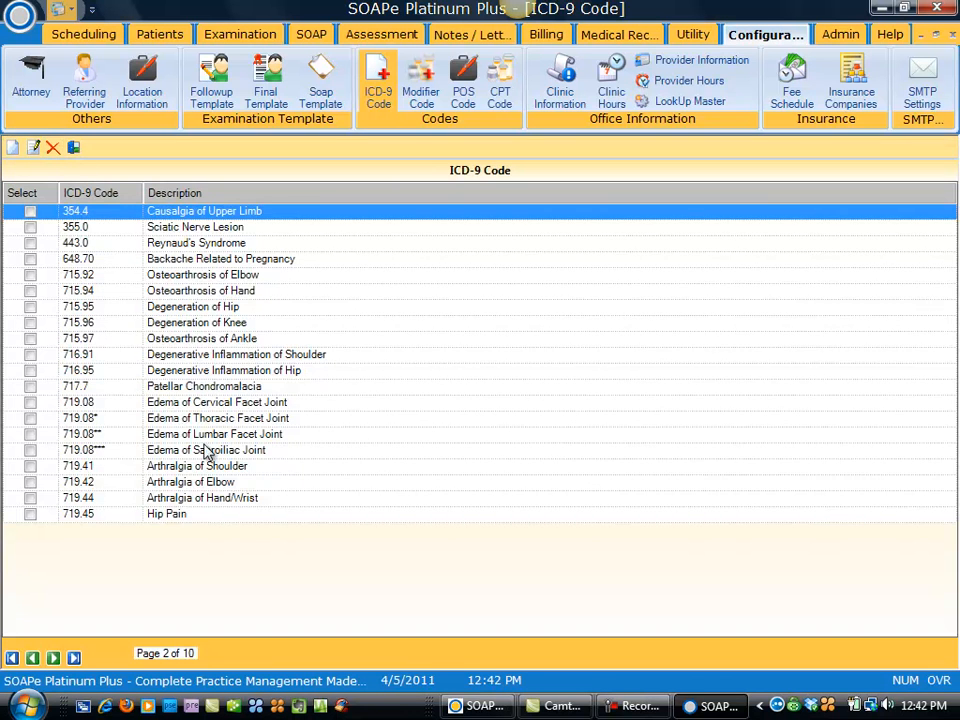
left_click(422, 92)
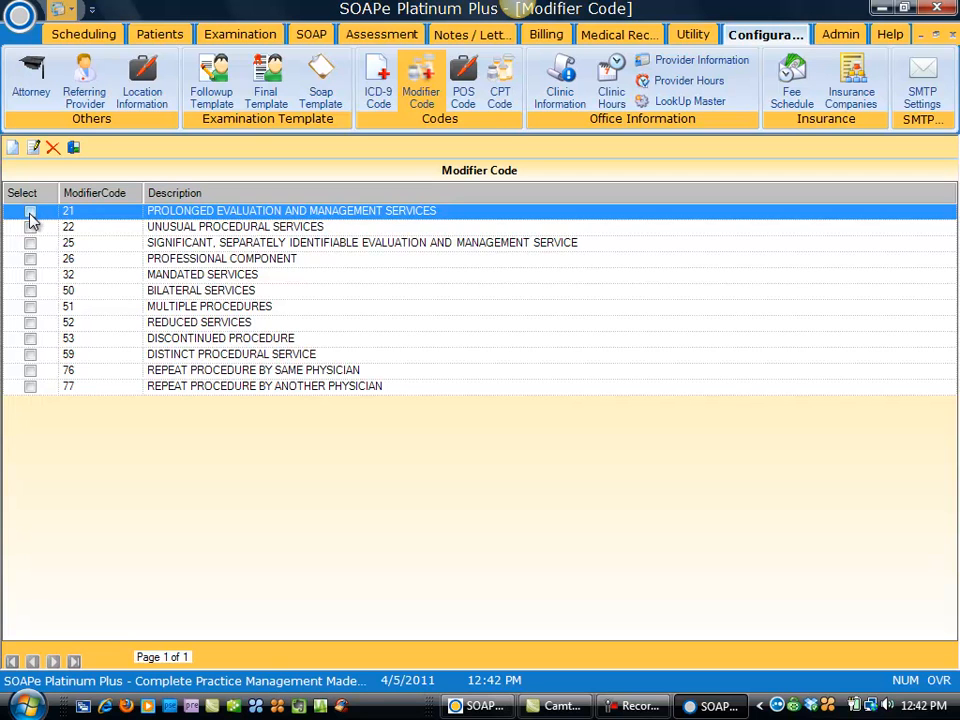
Step: Tick and untick modifier 21, view the POS codes, then open the CPT code list
left_click(30, 212)
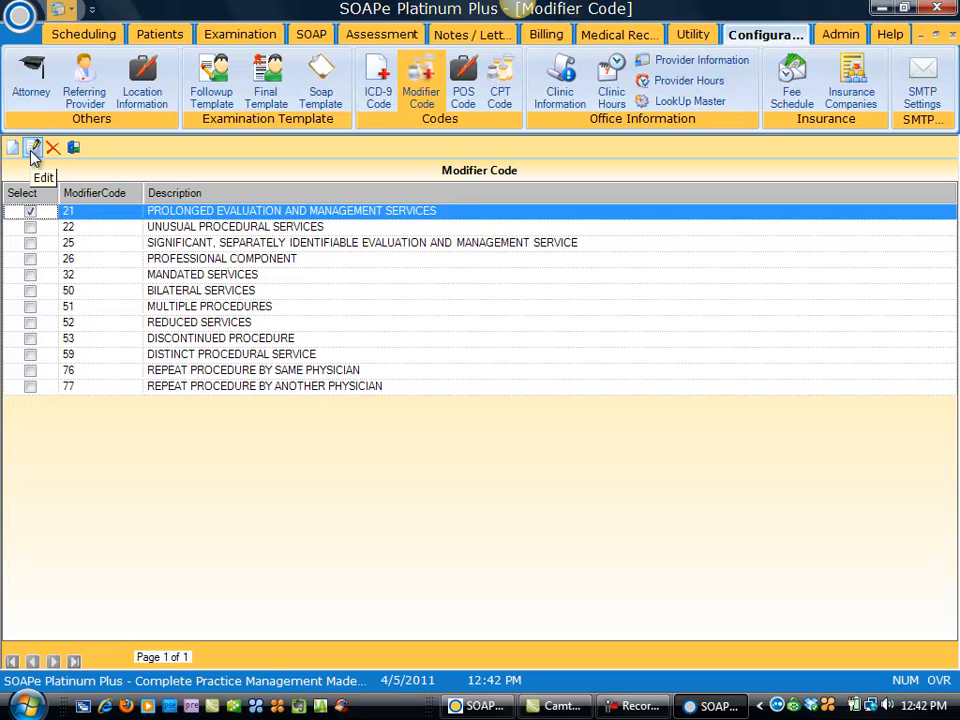
left_click(31, 211)
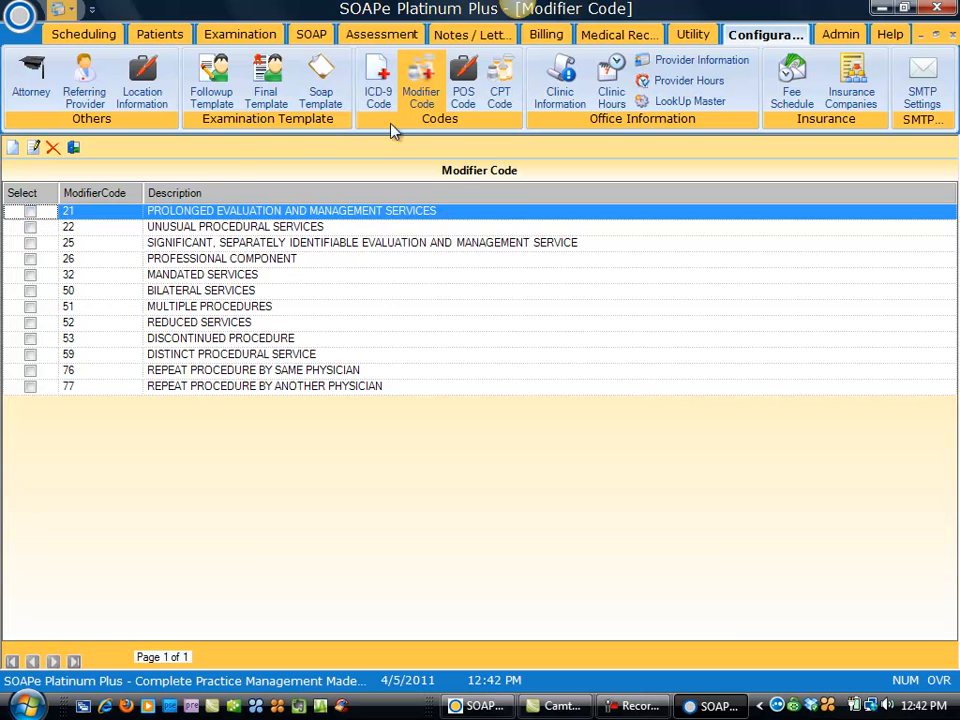
left_click(463, 80)
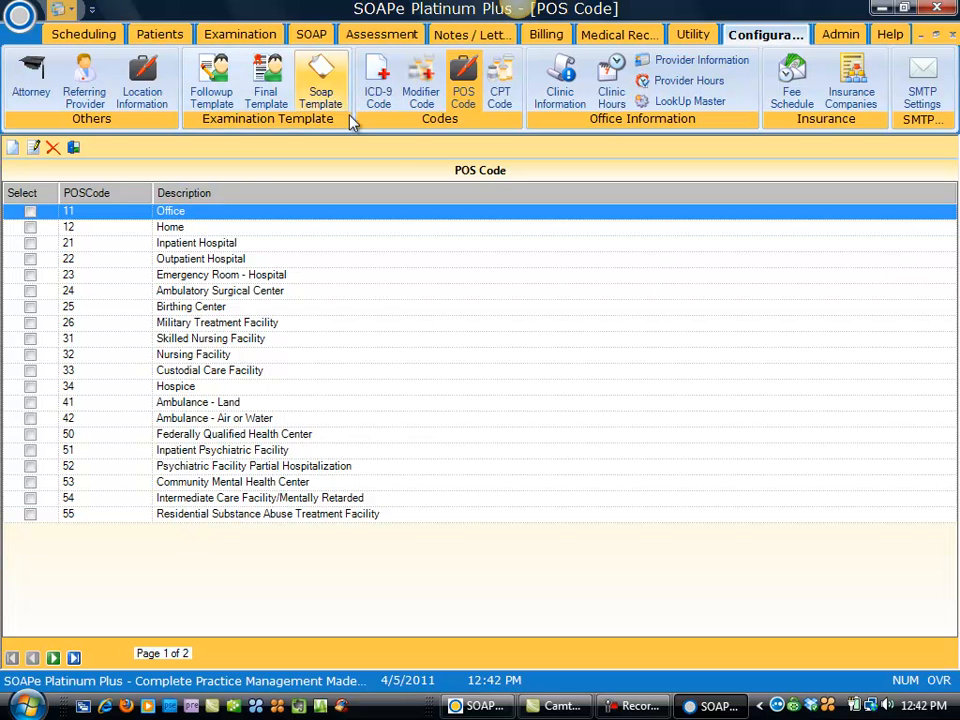
left_click(501, 94)
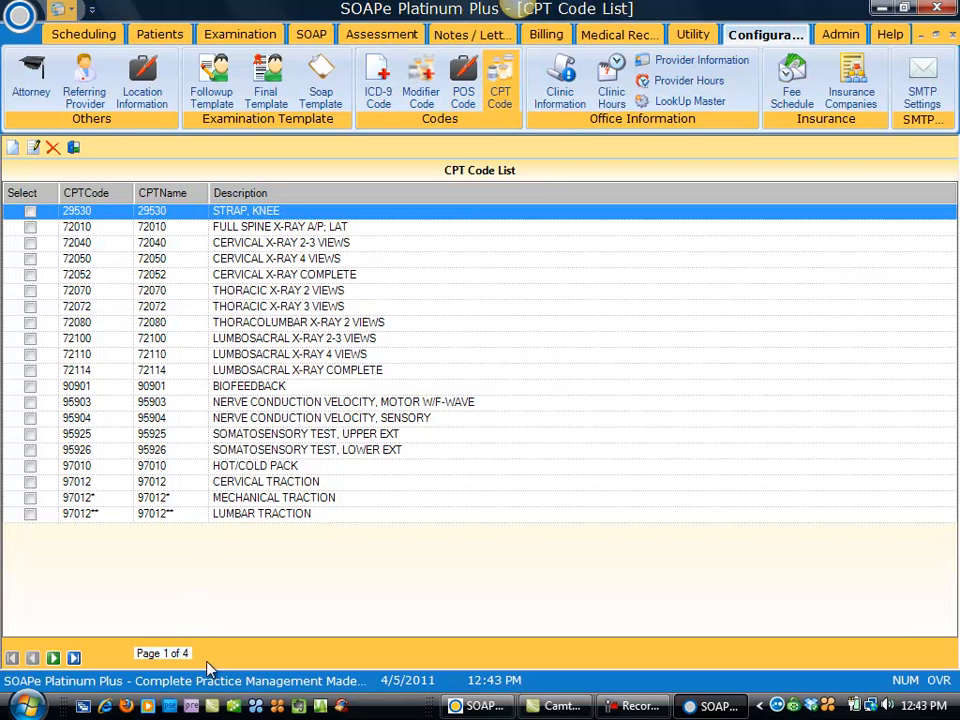
Step: Page to page 3 of the CPT codes and tick 990701 CERVICAL PILLOW
left_click(53, 658)
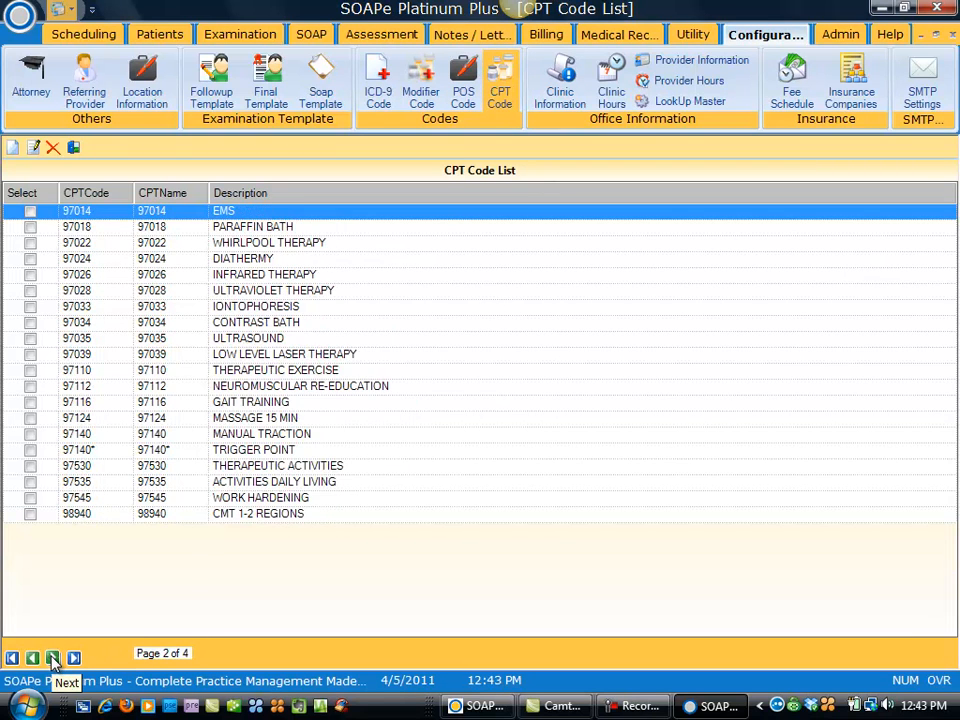
left_click(53, 658)
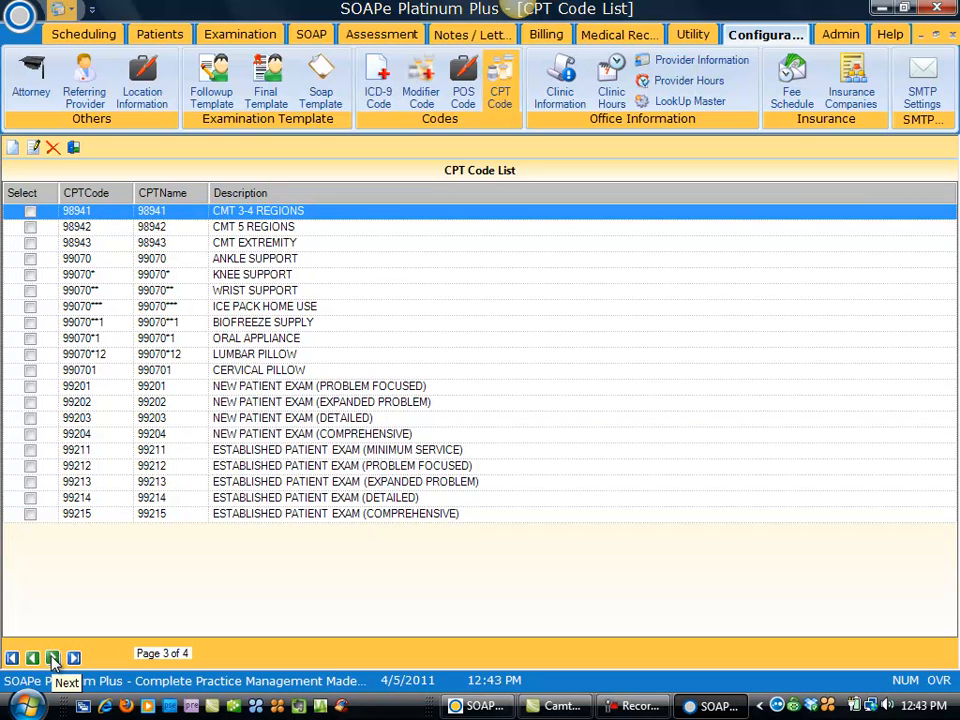
left_click(30, 371)
left_click(30, 371)
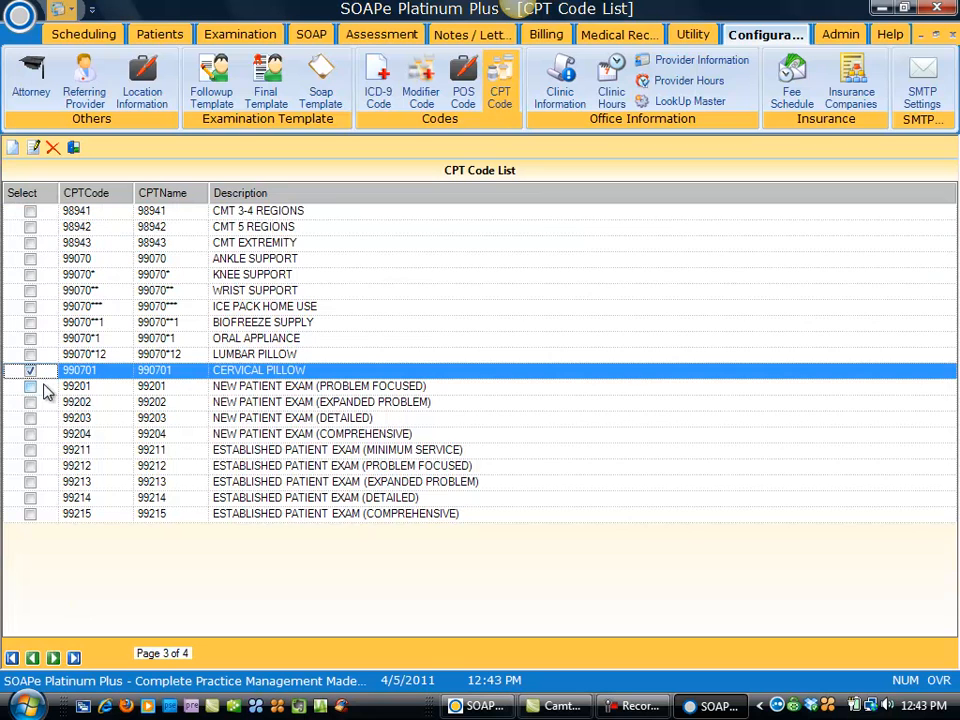
Step: View CERVICAL PILLOW's details and procedure categories, exit unchanged, then open Attorney records
left_click(33, 150)
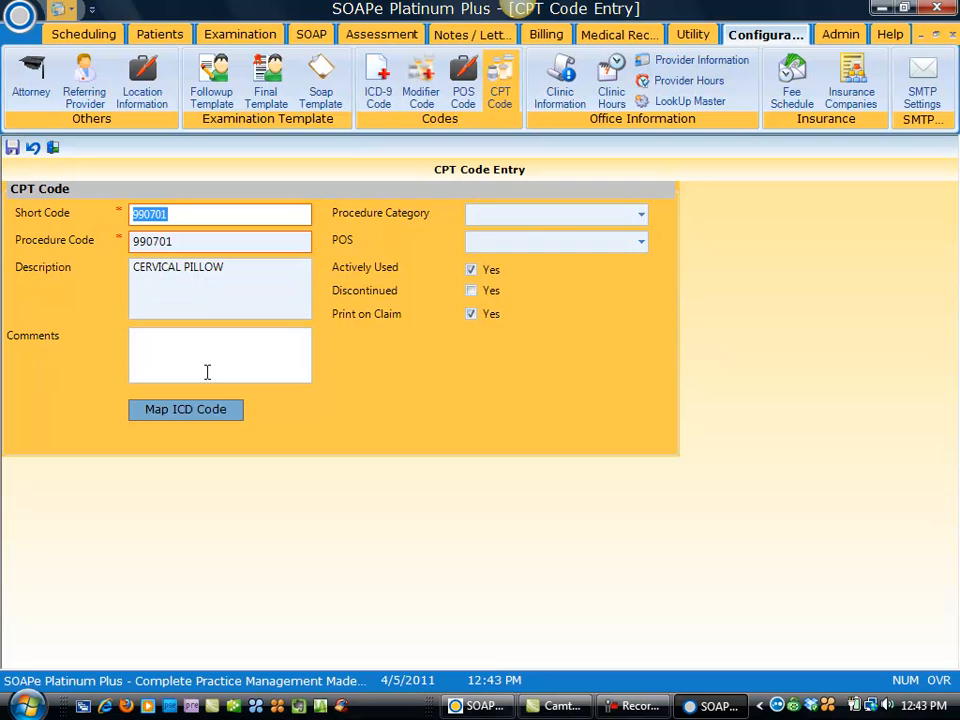
left_click(641, 219)
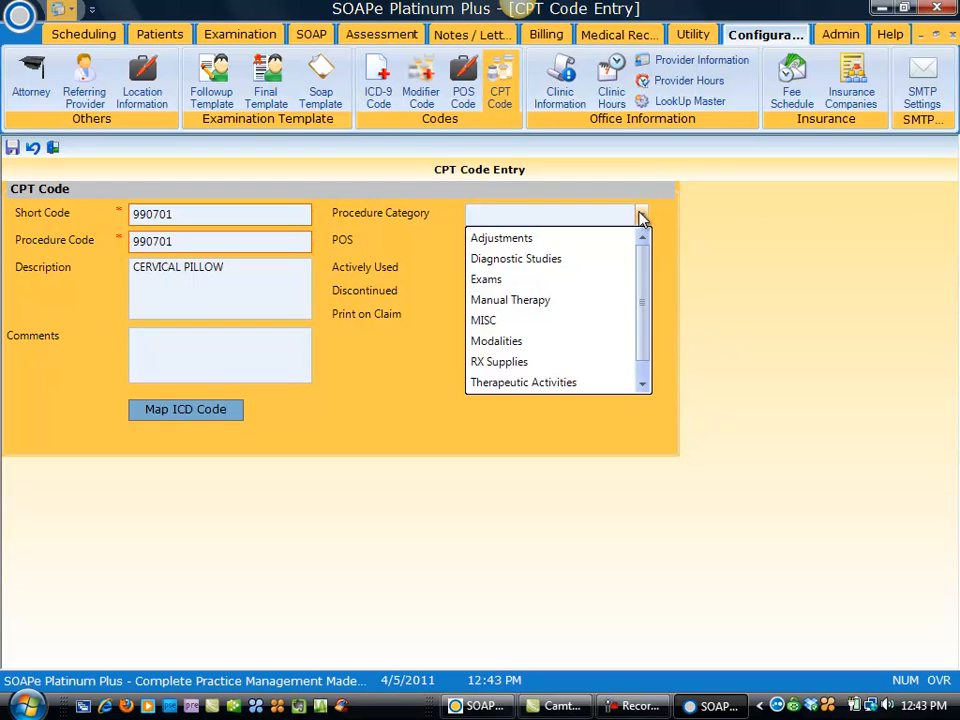
left_click(641, 219)
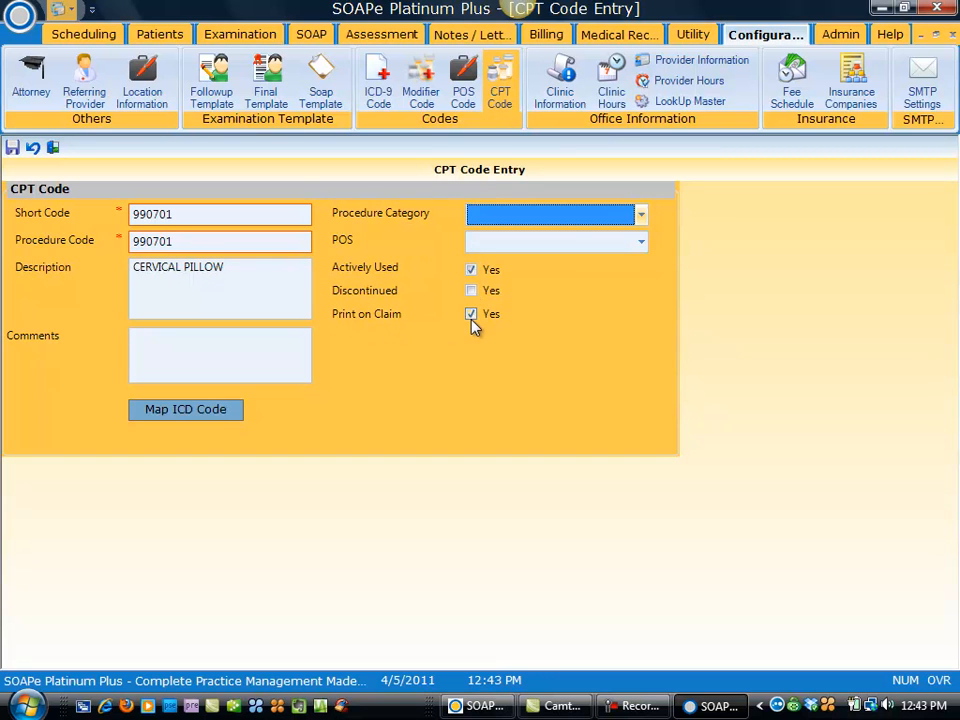
left_click(55, 150)
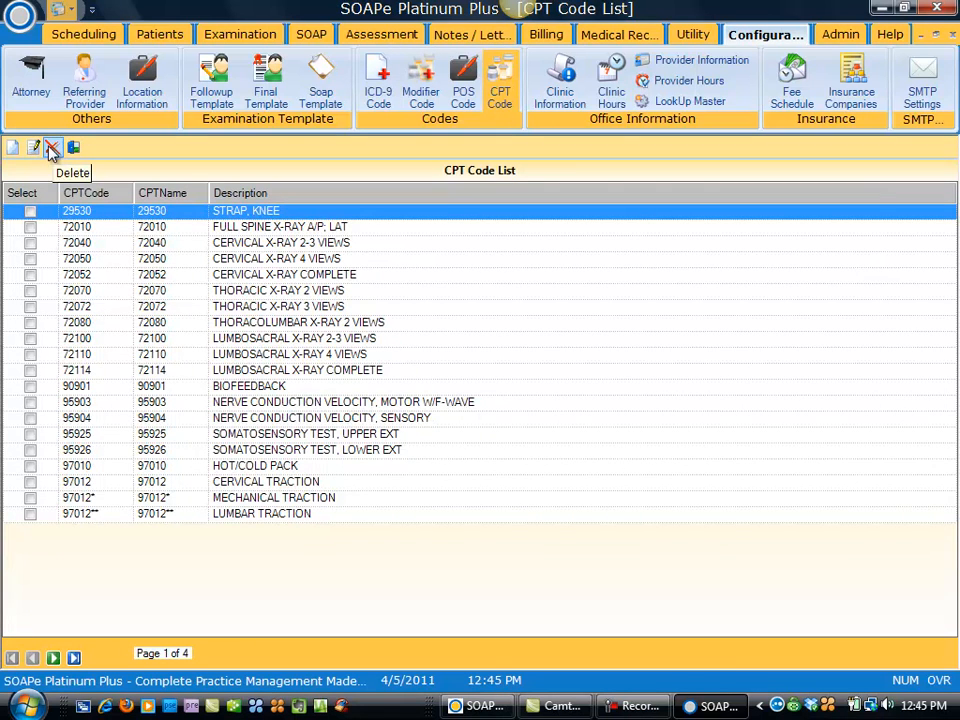
left_click(32, 80)
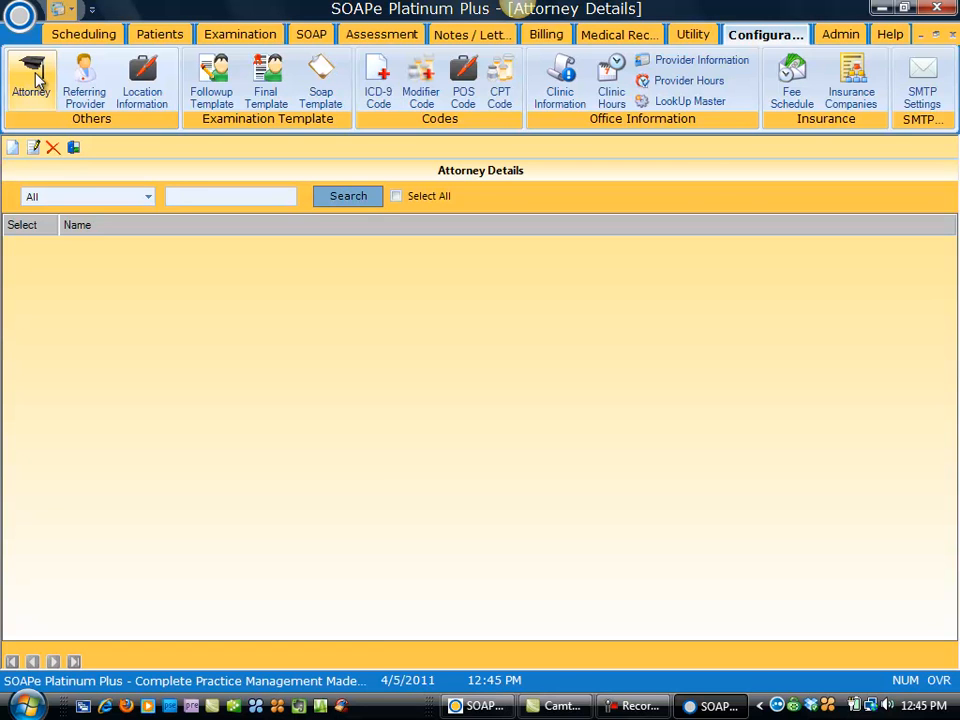
Step: View and close blank Attorney and Referring Provider forms, then open Location Information
left_click(12, 148)
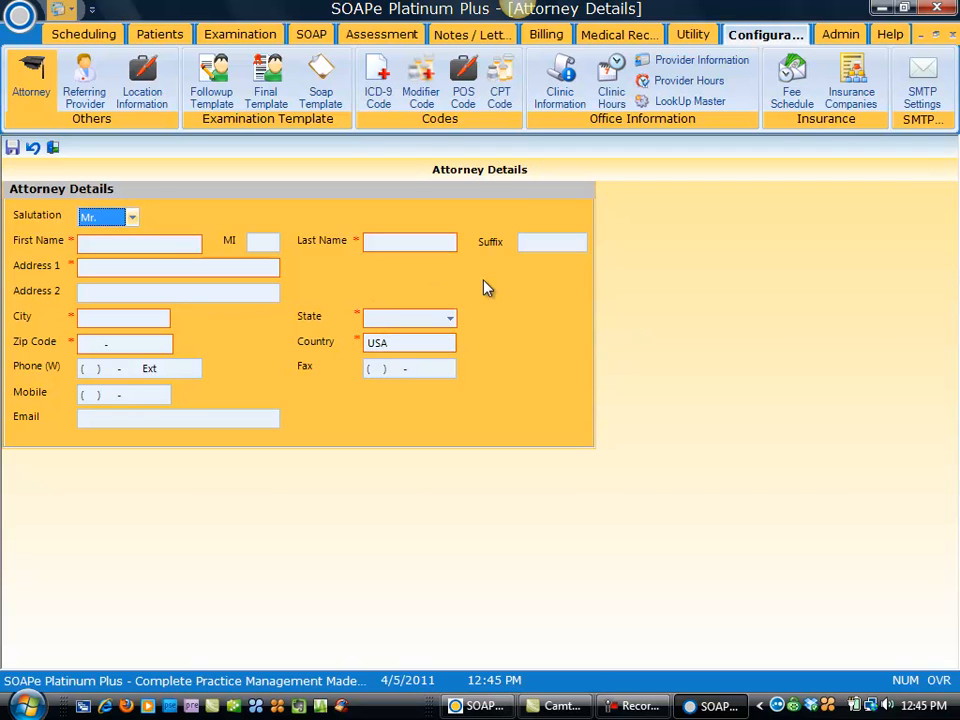
left_click(53, 149)
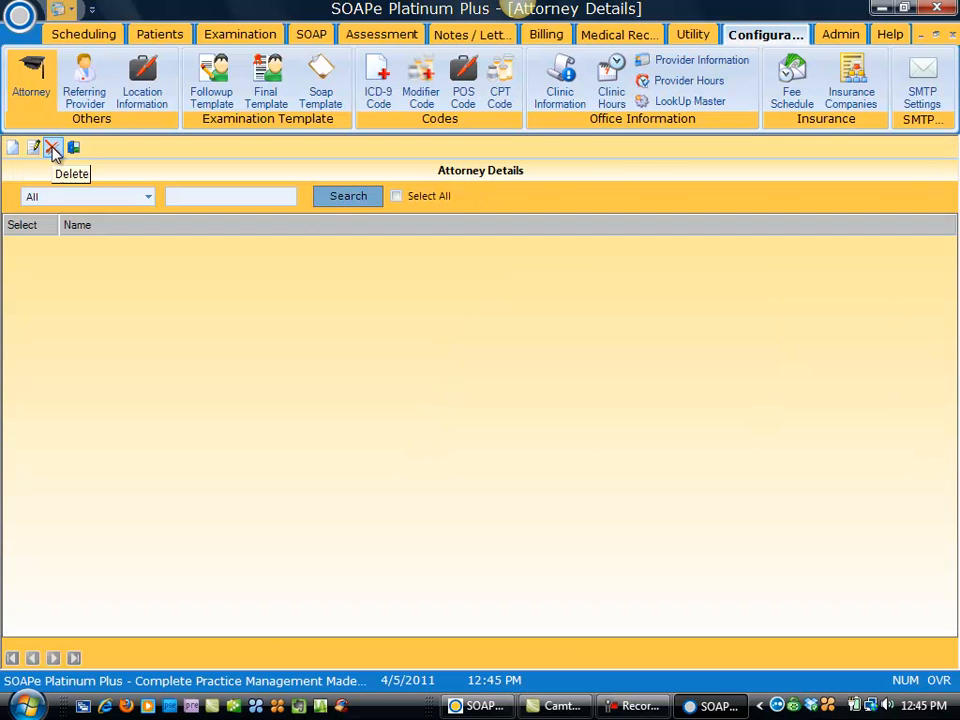
left_click(86, 80)
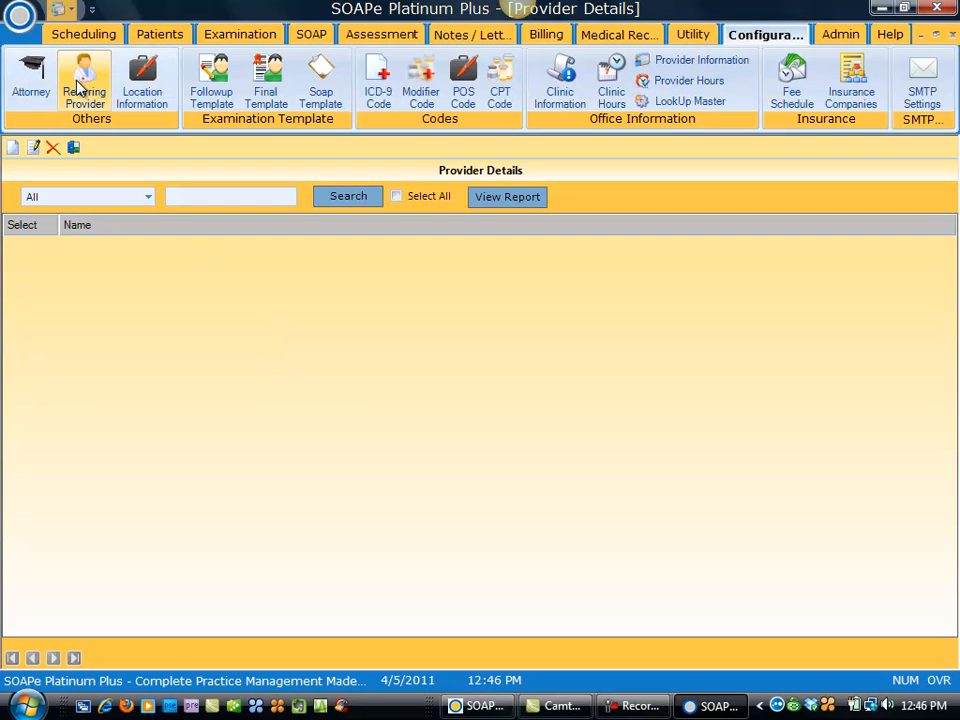
left_click(12, 150)
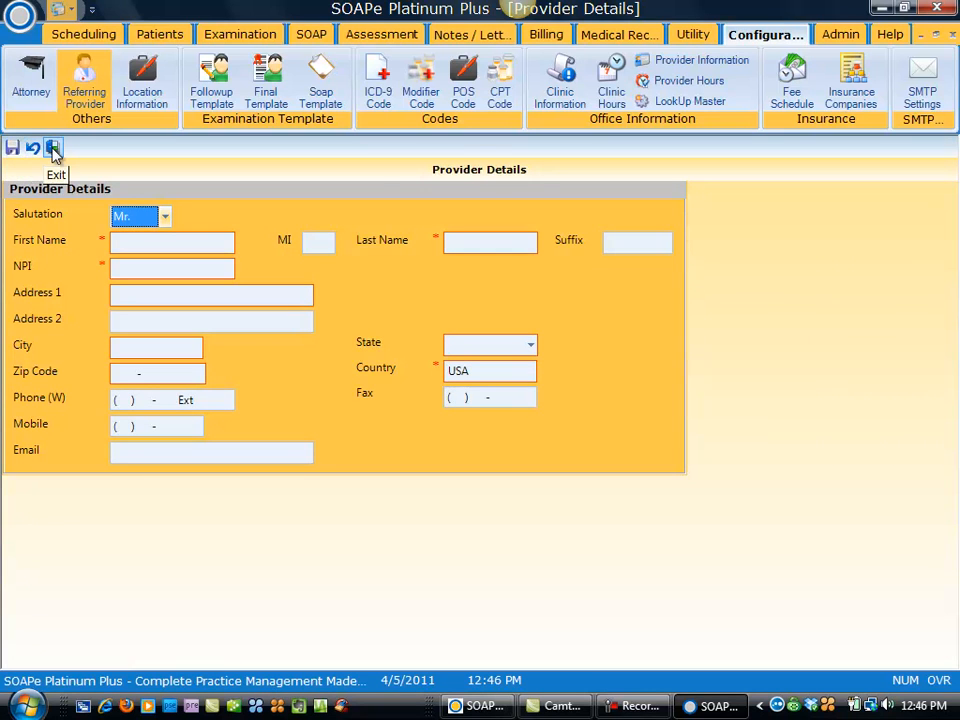
left_click(52, 147)
left_click(143, 86)
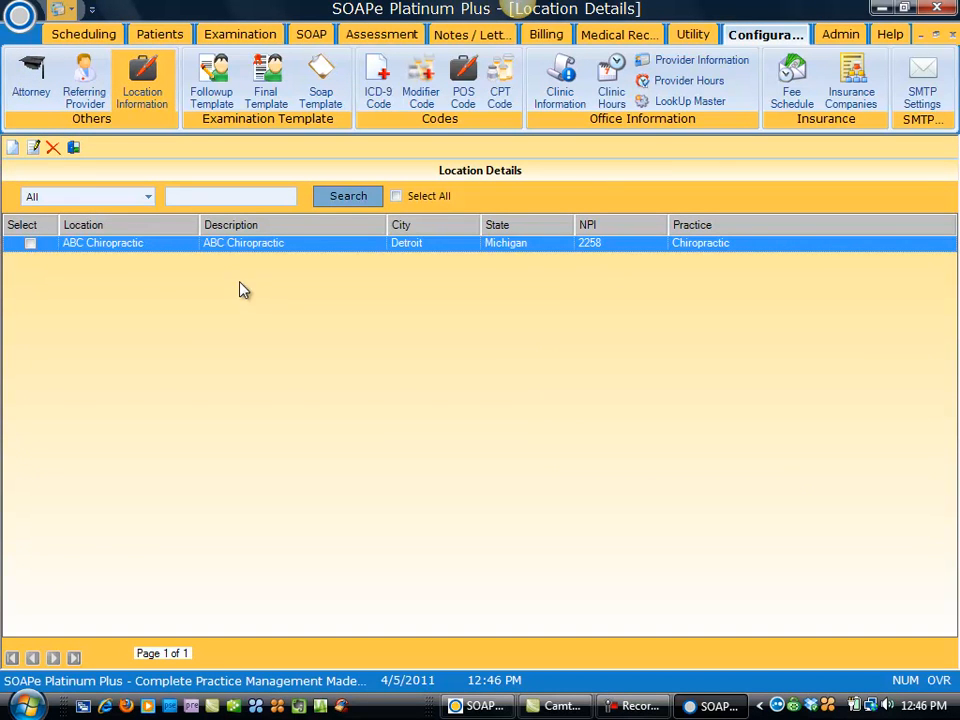
left_click(31, 244)
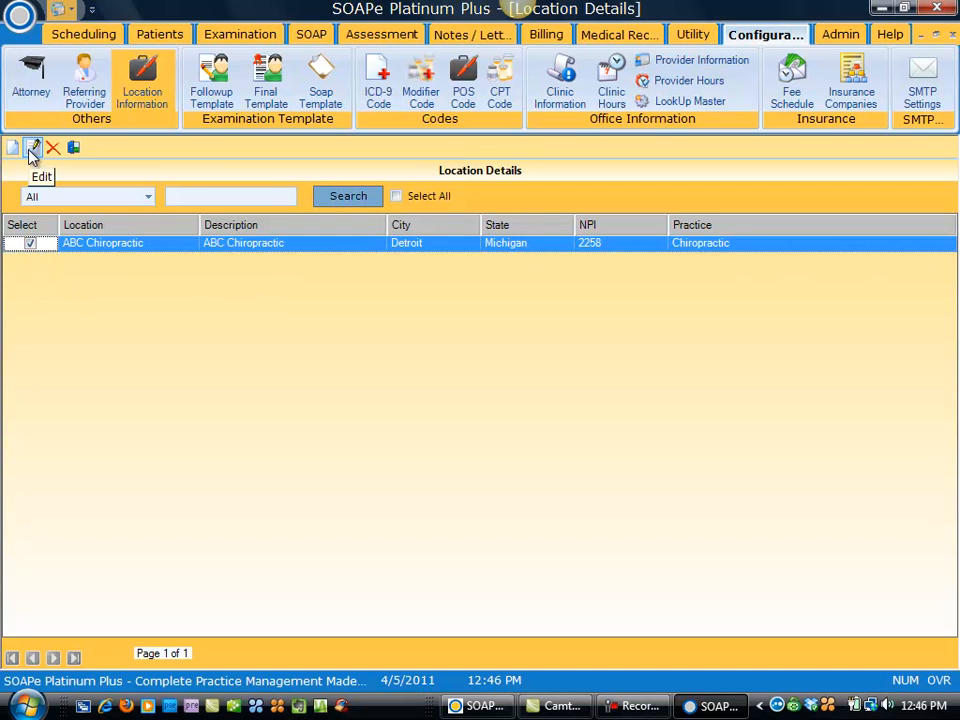
left_click(31, 150)
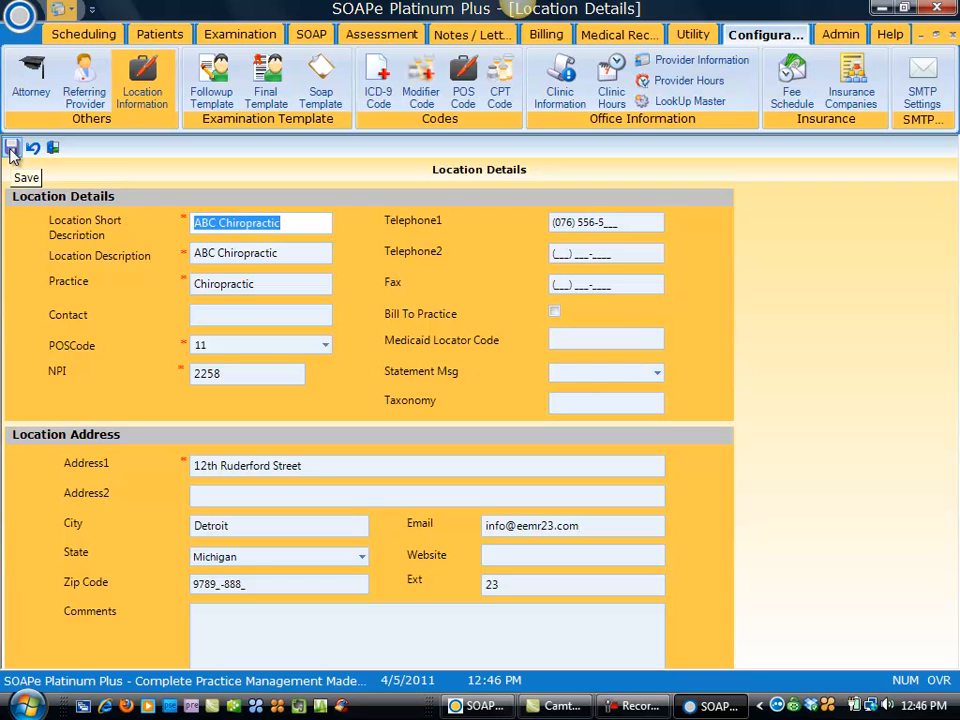
left_click(52, 147)
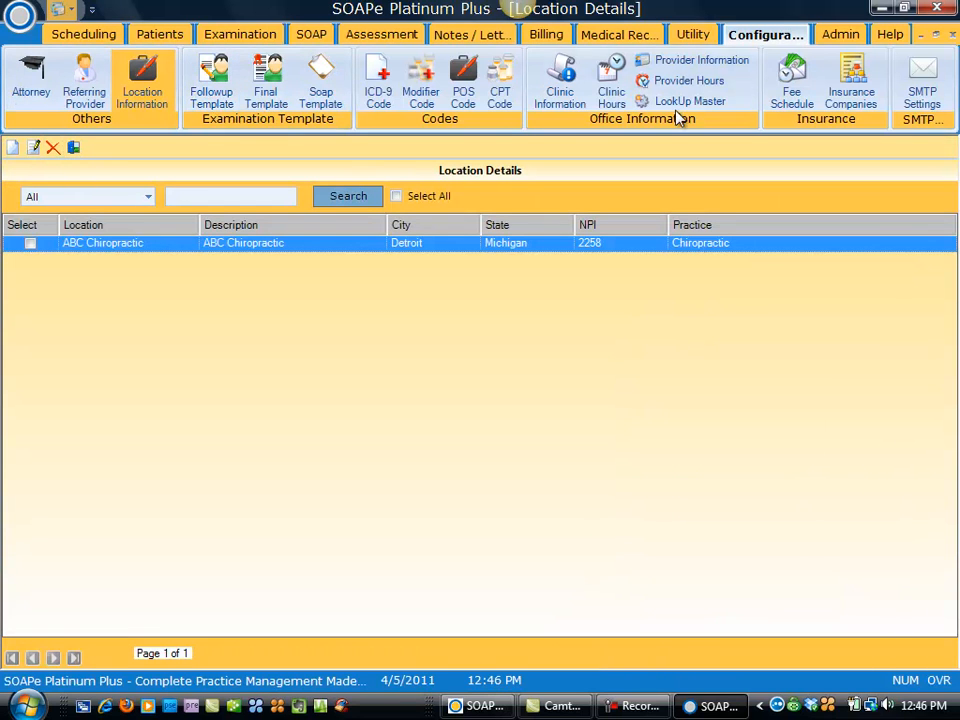
Step: Open the Medicare insurance company record, save it unchanged, and return to the list
left_click(866, 94)
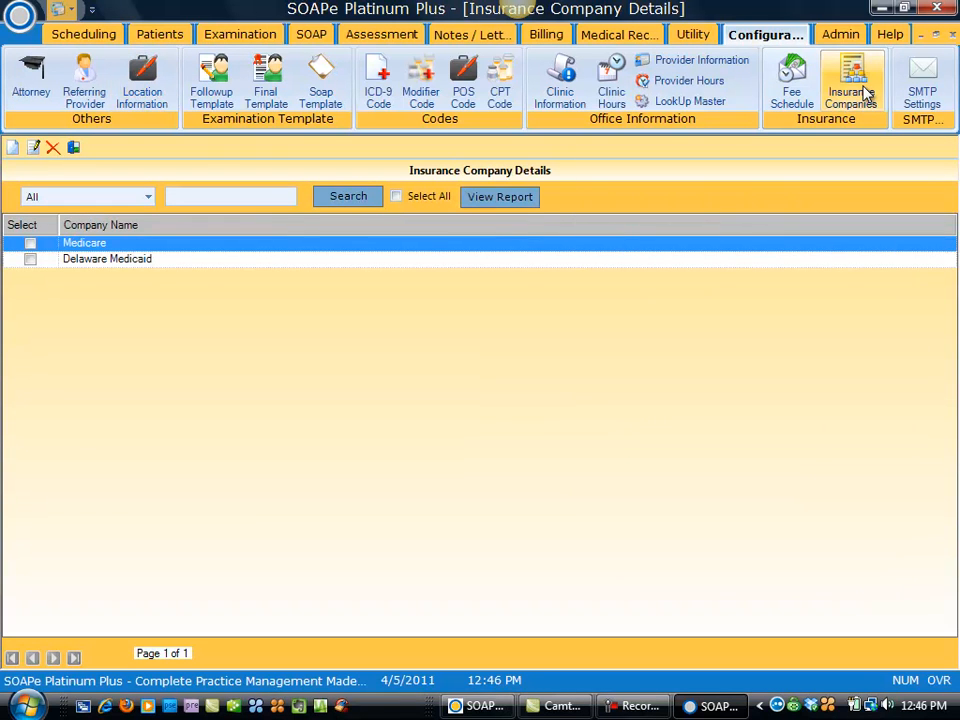
left_click(30, 246)
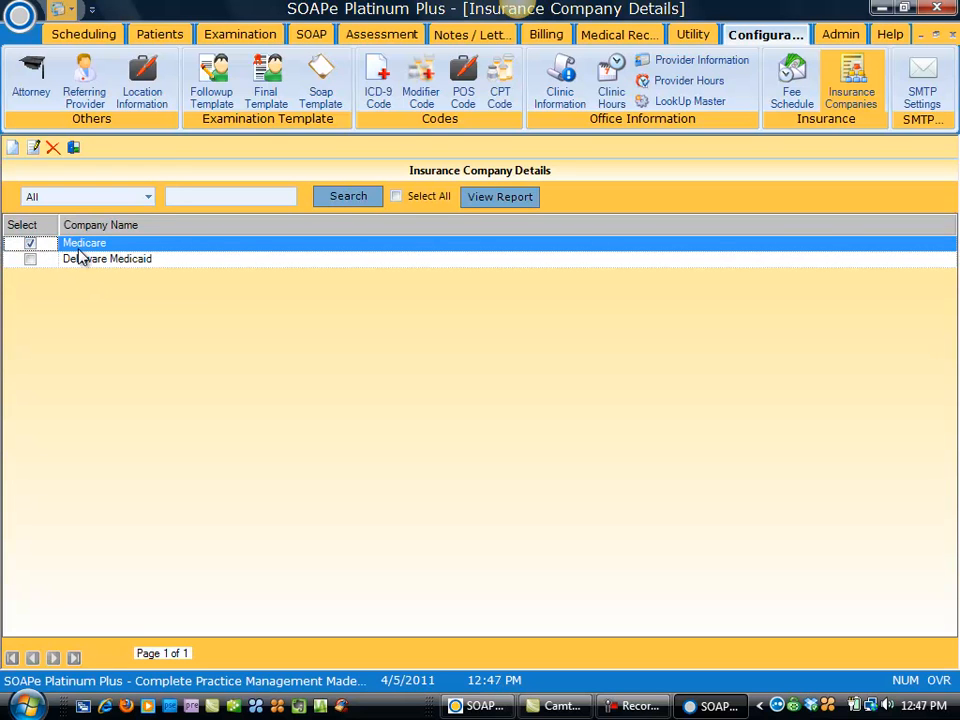
left_click(32, 147)
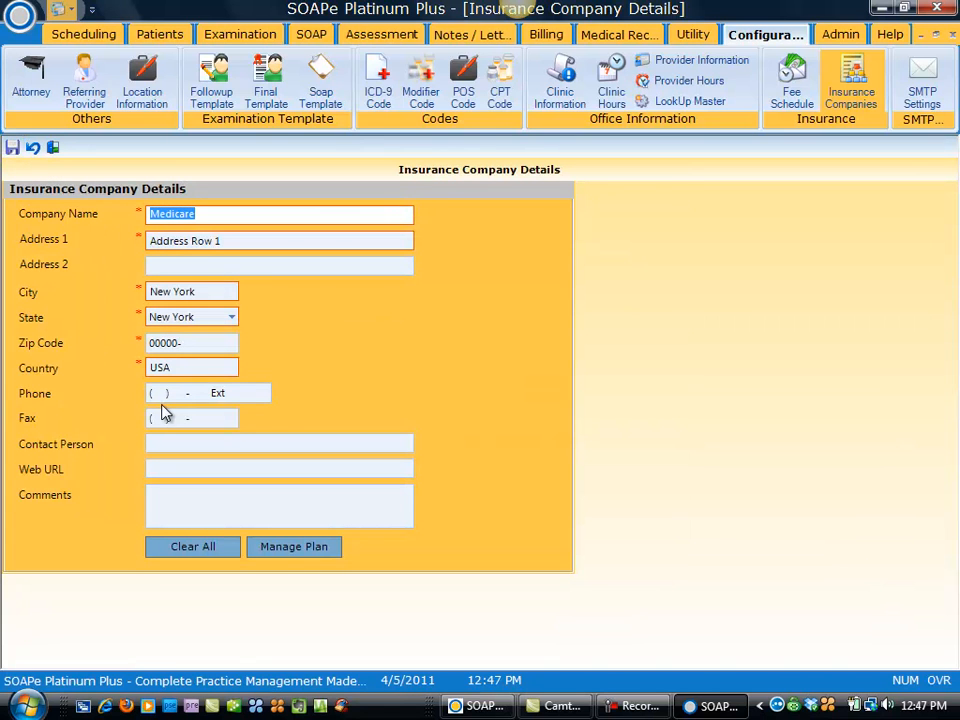
left_click(13, 148)
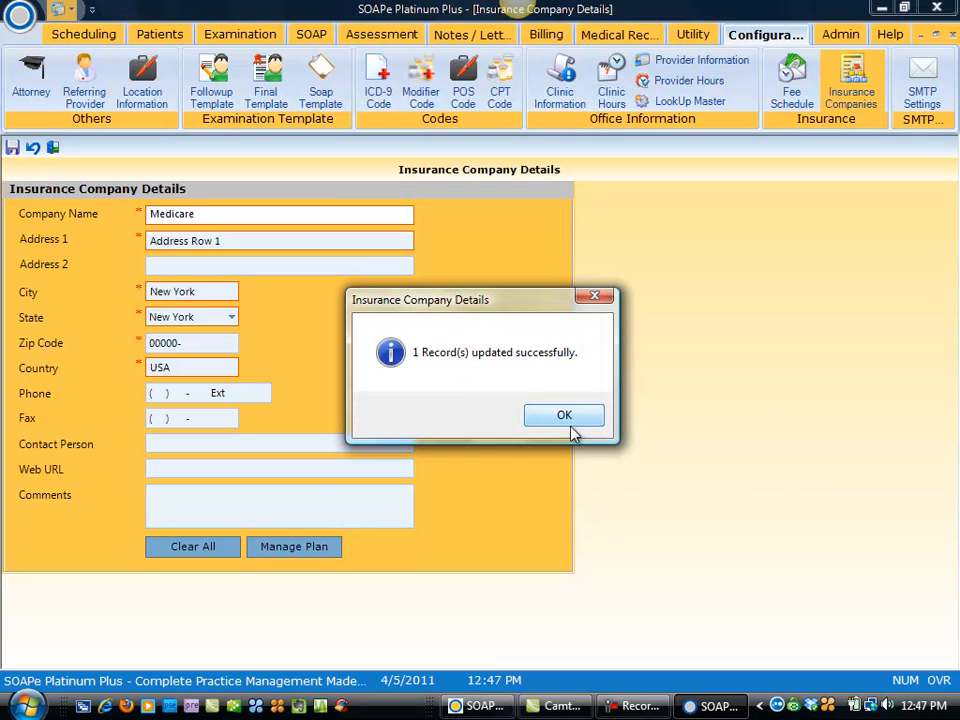
left_click(564, 415)
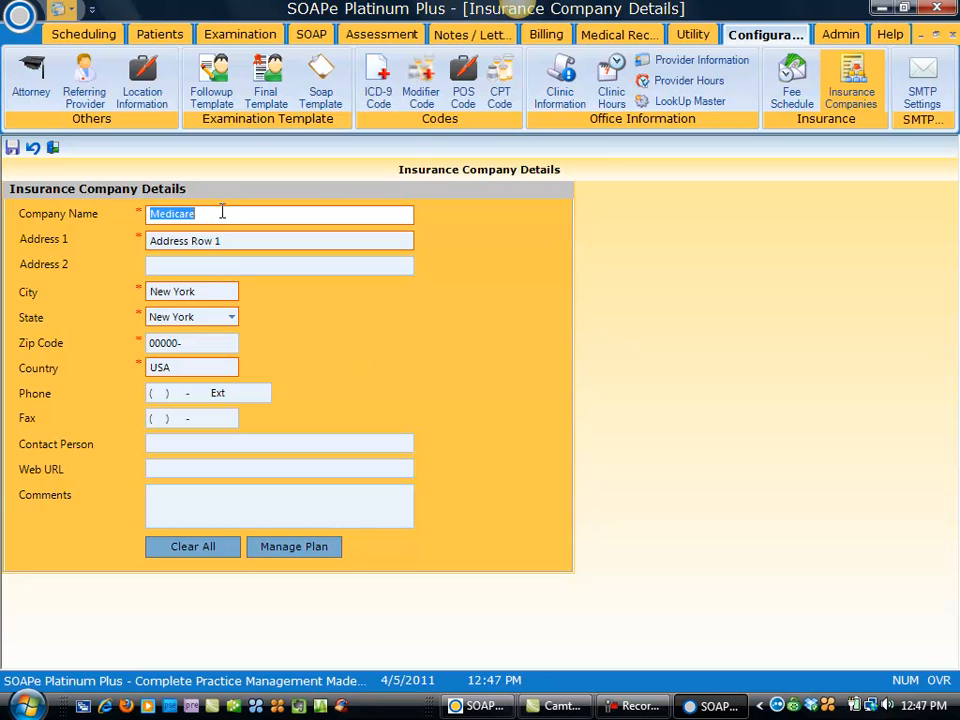
left_click(866, 96)
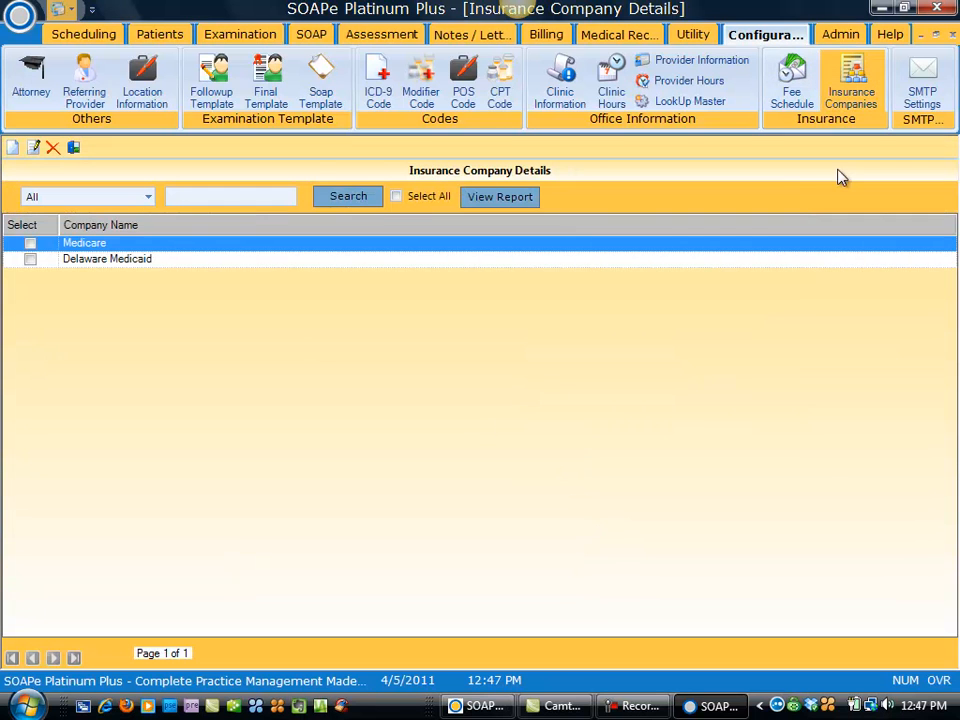
Step: Open and close a blank insurance company form, then open Fee Schedule 1
left_click(12, 148)
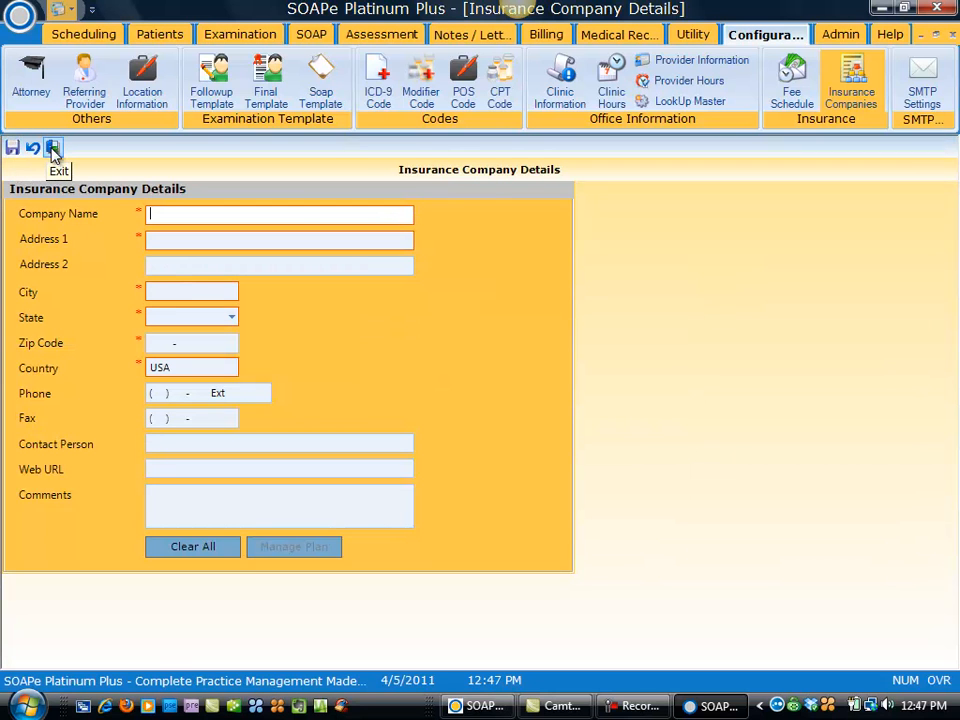
left_click(55, 149)
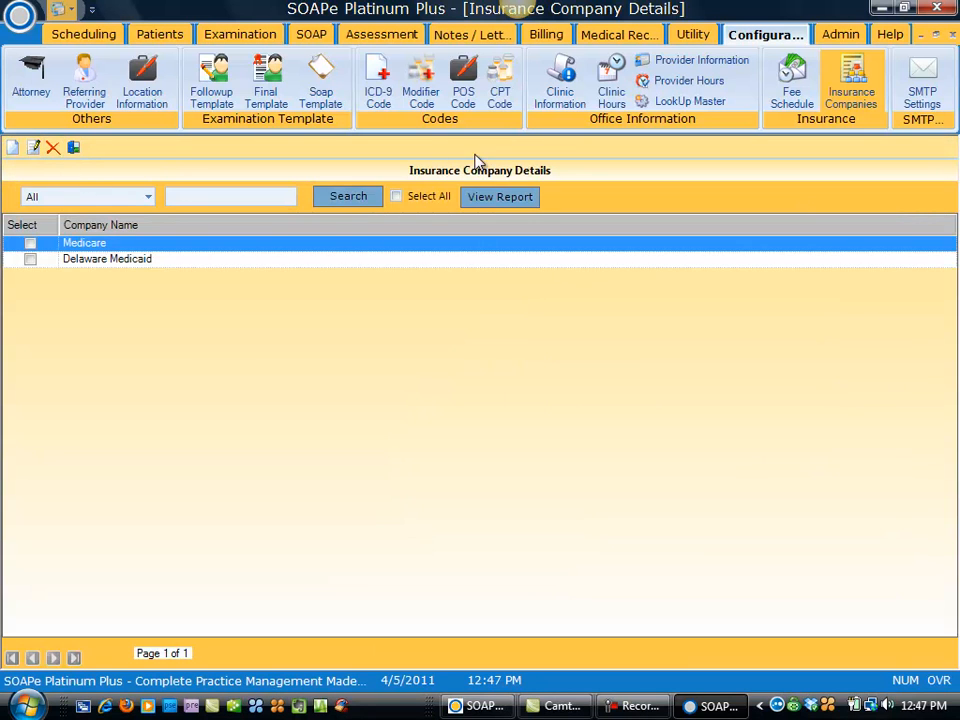
left_click(792, 82)
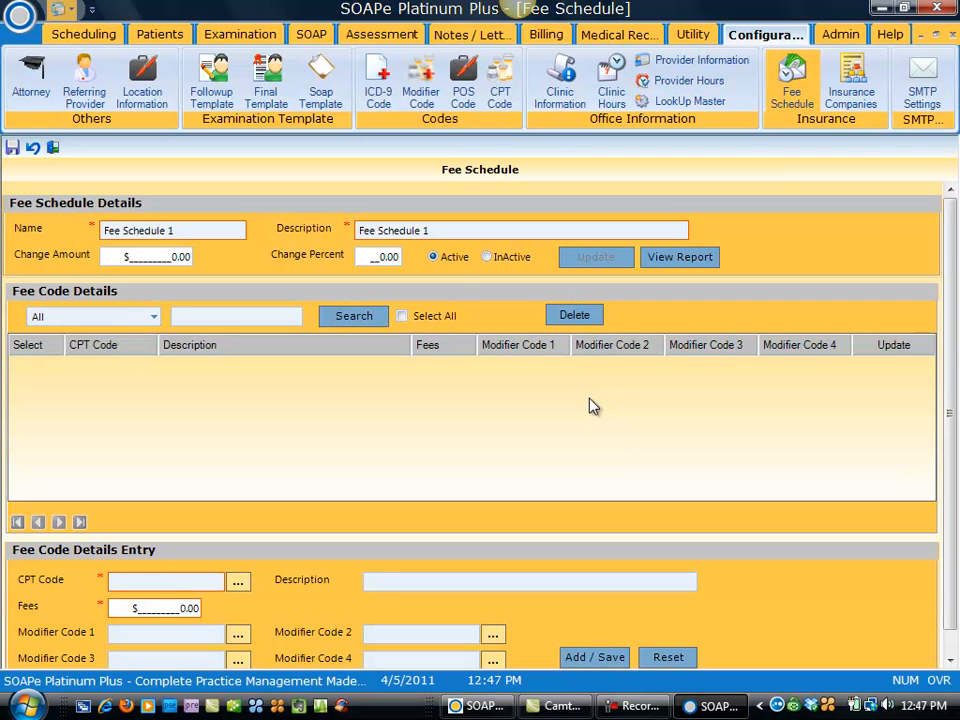
Step: View the SMTP settings (mail.4securemail.com, port 587), then show the Admin Role List
left_click(922, 95)
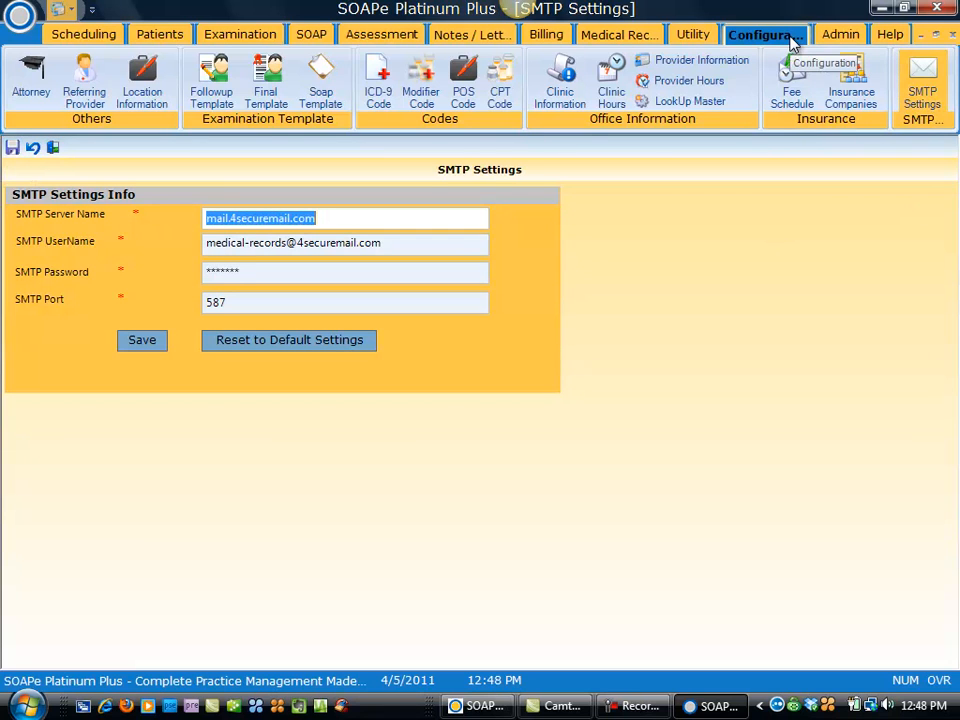
left_click(840, 35)
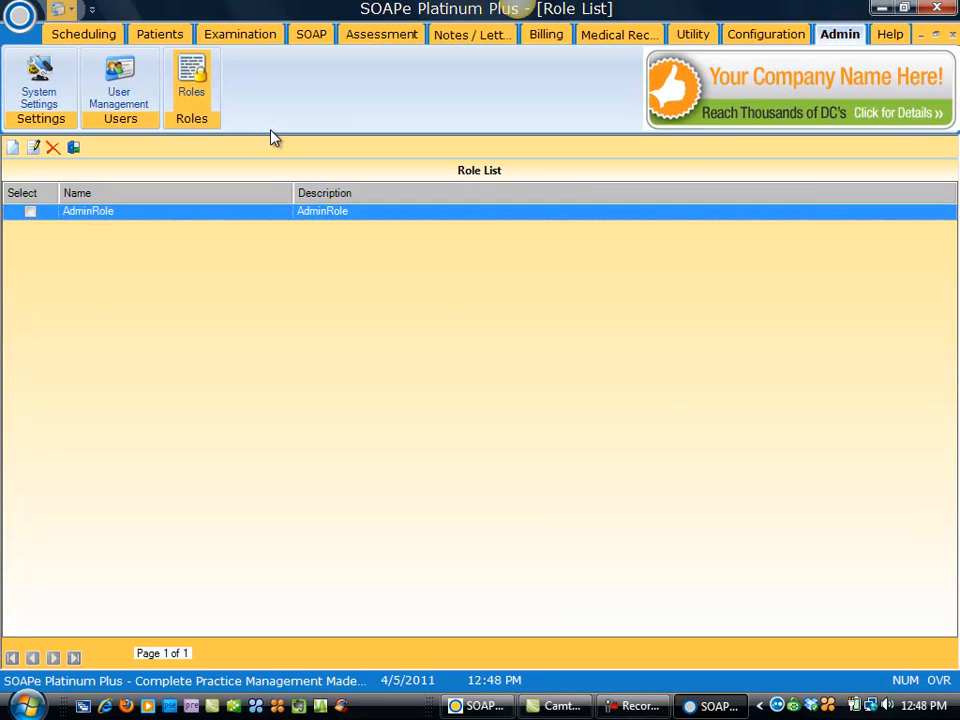
left_click(185, 86)
left_click(30, 211)
left_click(34, 148)
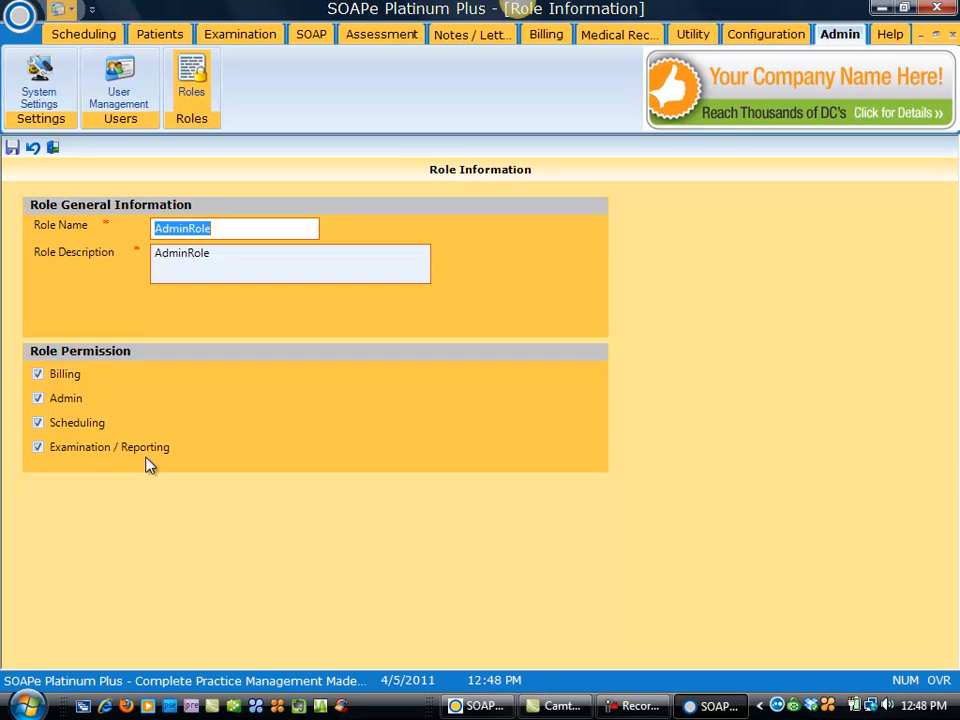
left_click(52, 150)
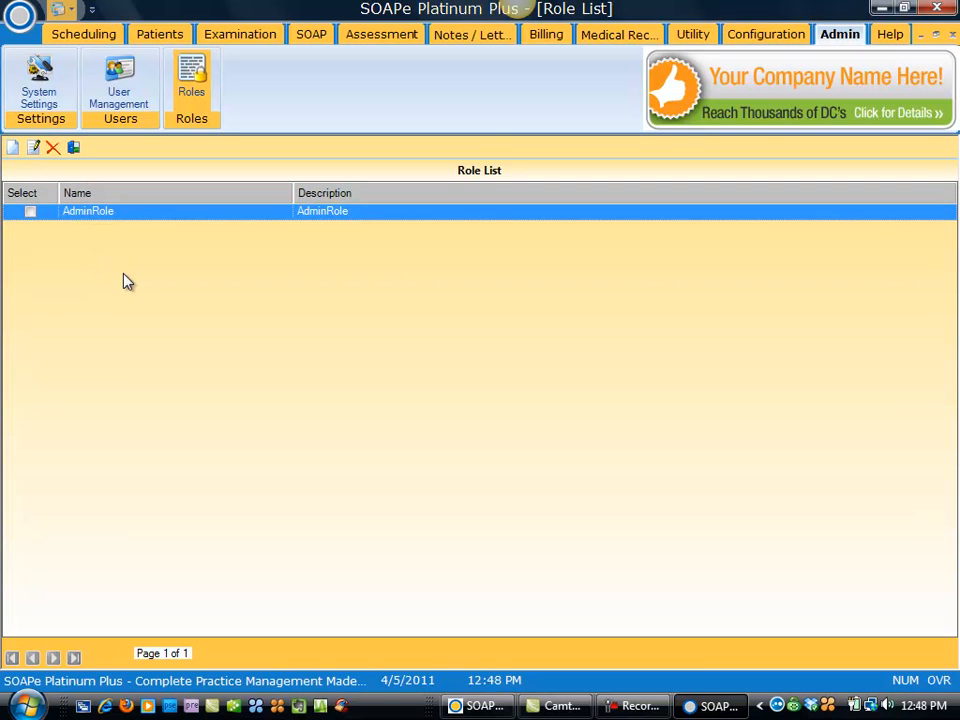
Step: Create role 'Front Desk', described 'Front desk person', with only Scheduling permission, and save it
left_click(13, 150)
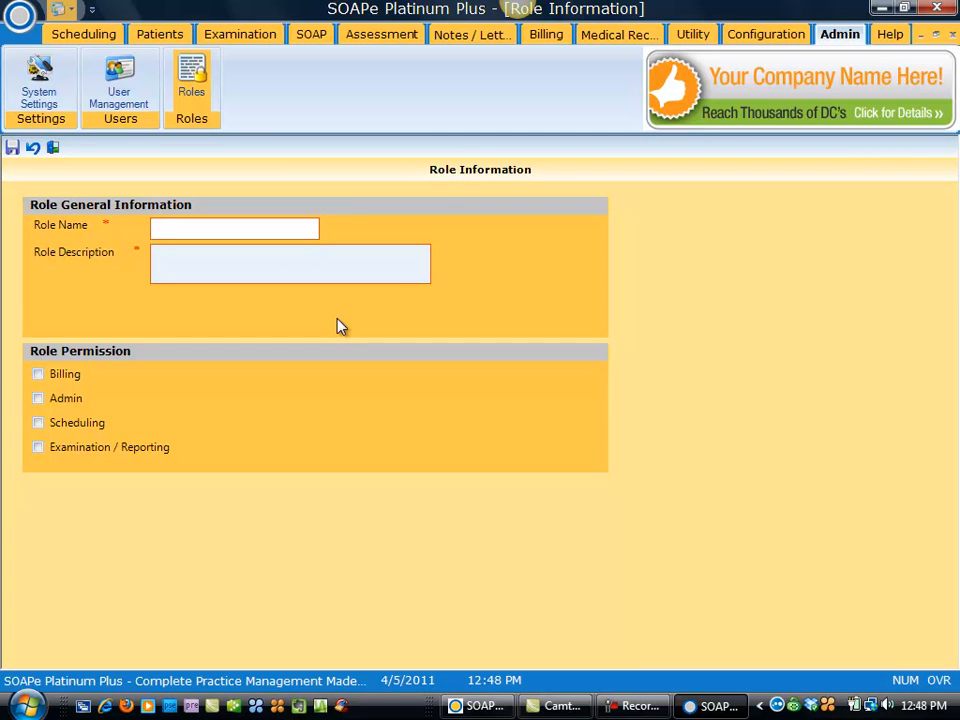
type("Front Desk")
left_click(195, 260)
type("Front ")
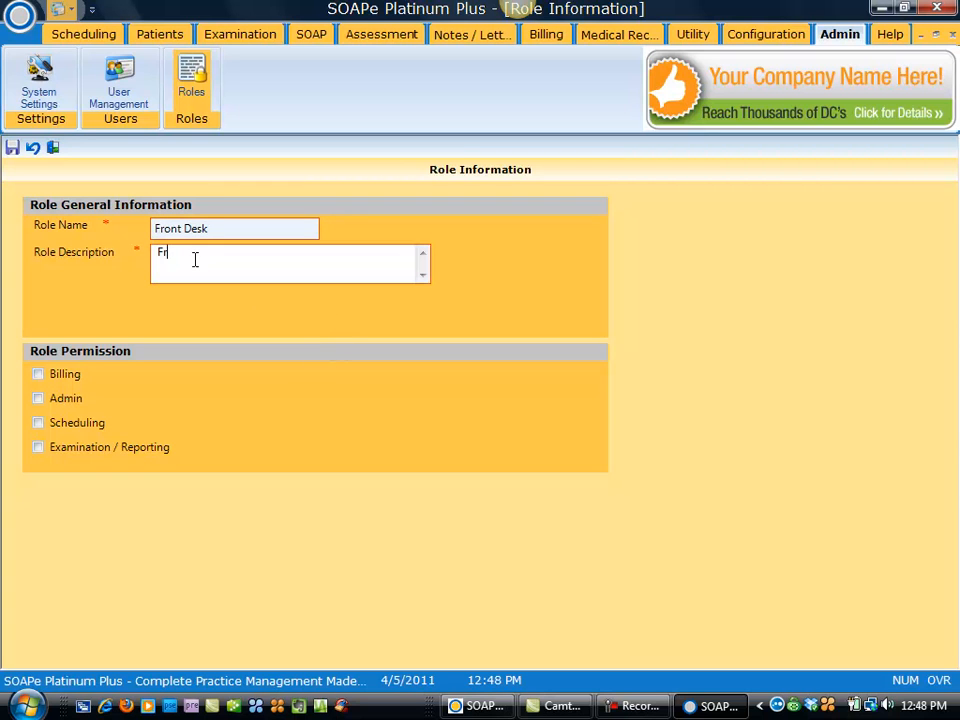
type("desk person")
left_click(37, 424)
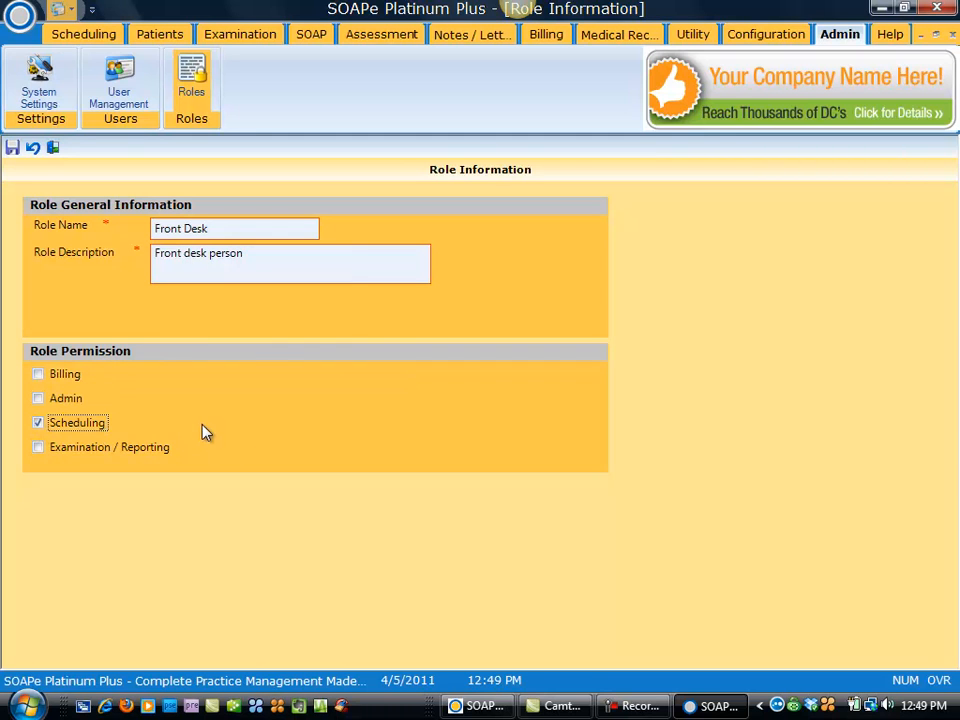
left_click(11, 149)
left_click(560, 416)
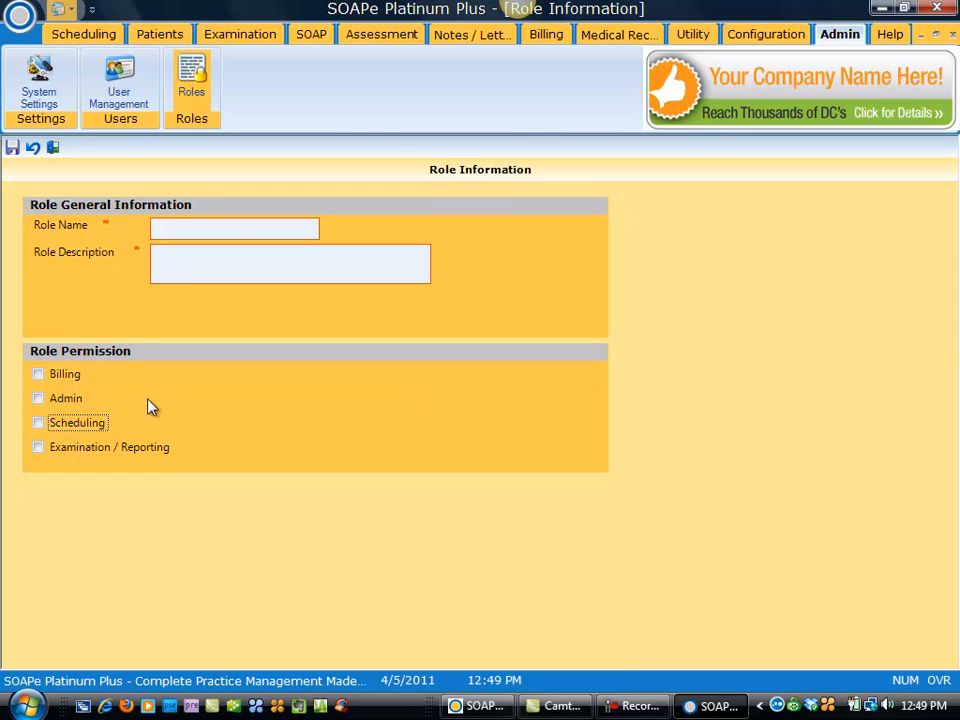
Step: Close the blank role form and open the User Management list
left_click(165, 228)
mouse_move(70, 430)
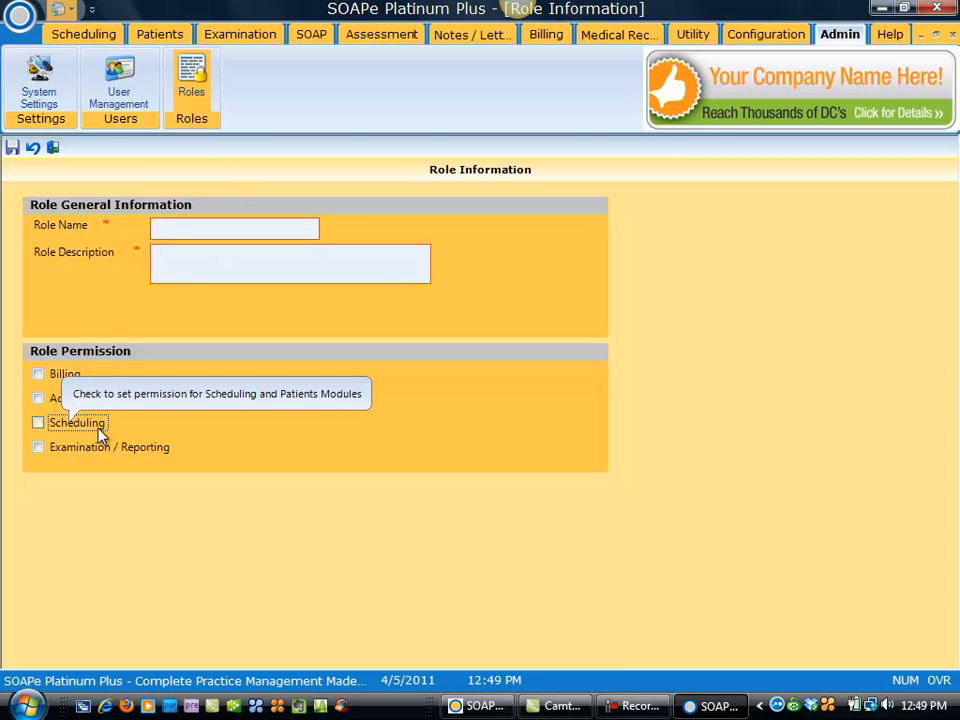
left_click(53, 150)
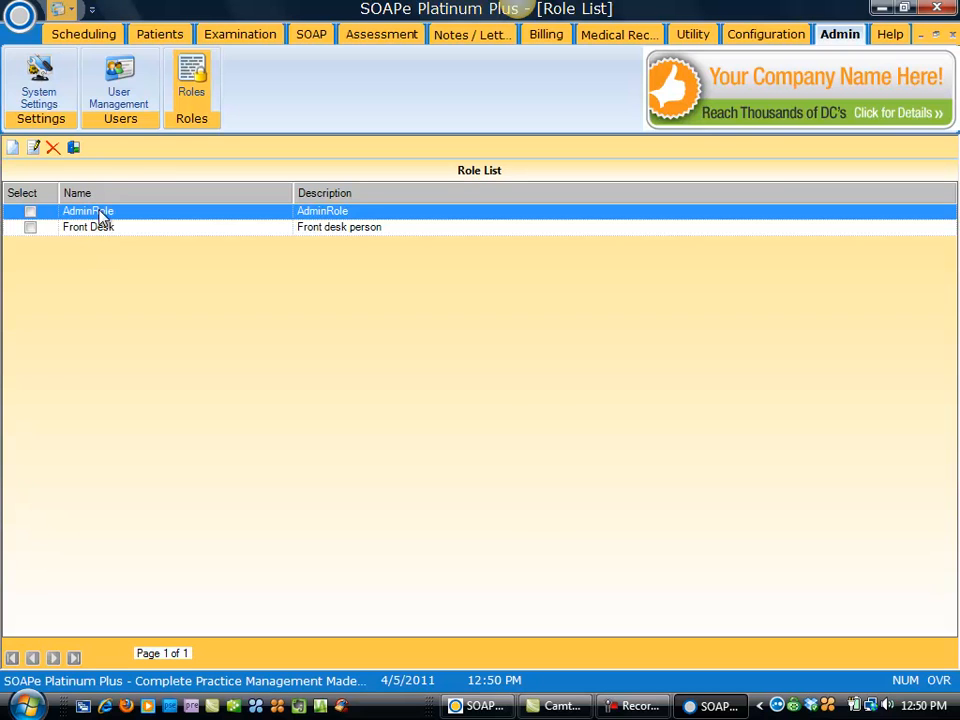
left_click(115, 83)
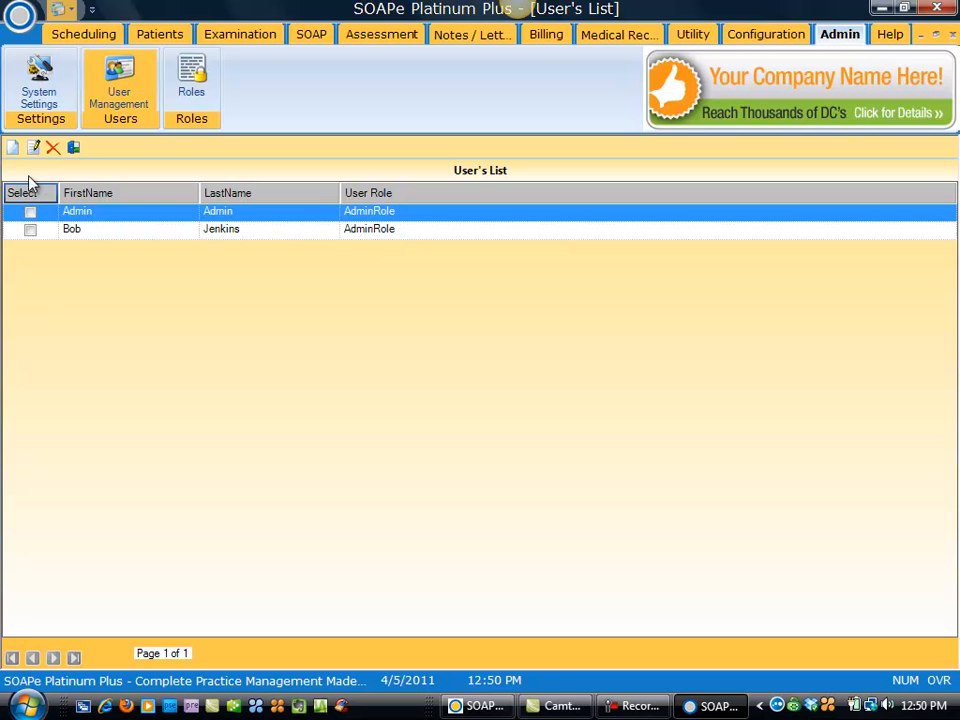
Step: Start a new user, entering first and last name, login name, and password twice
left_click(12, 149)
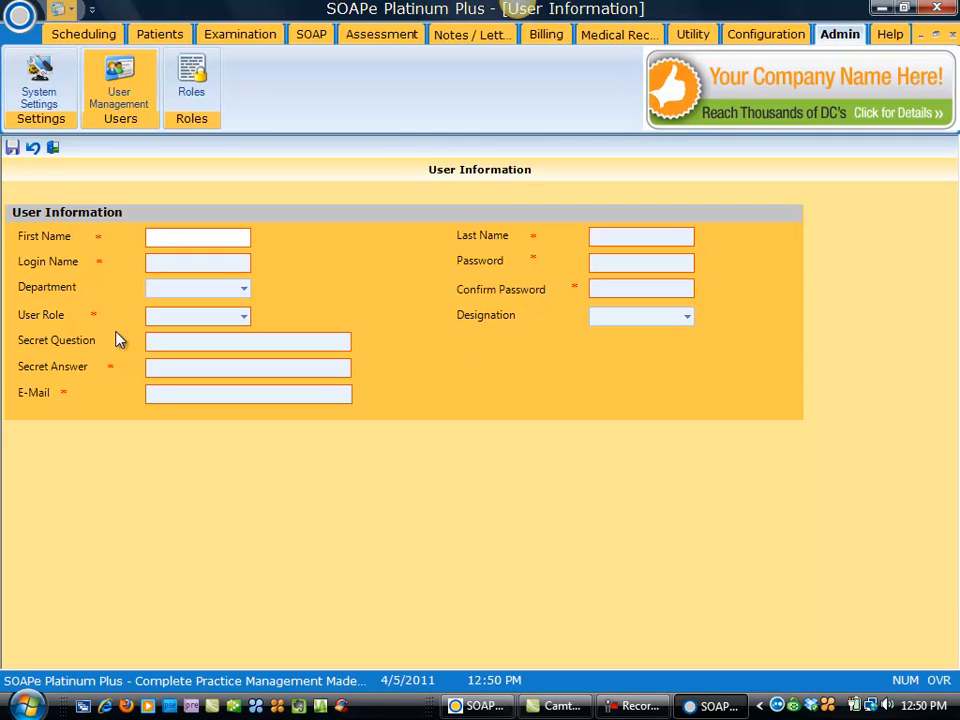
key("Tab")
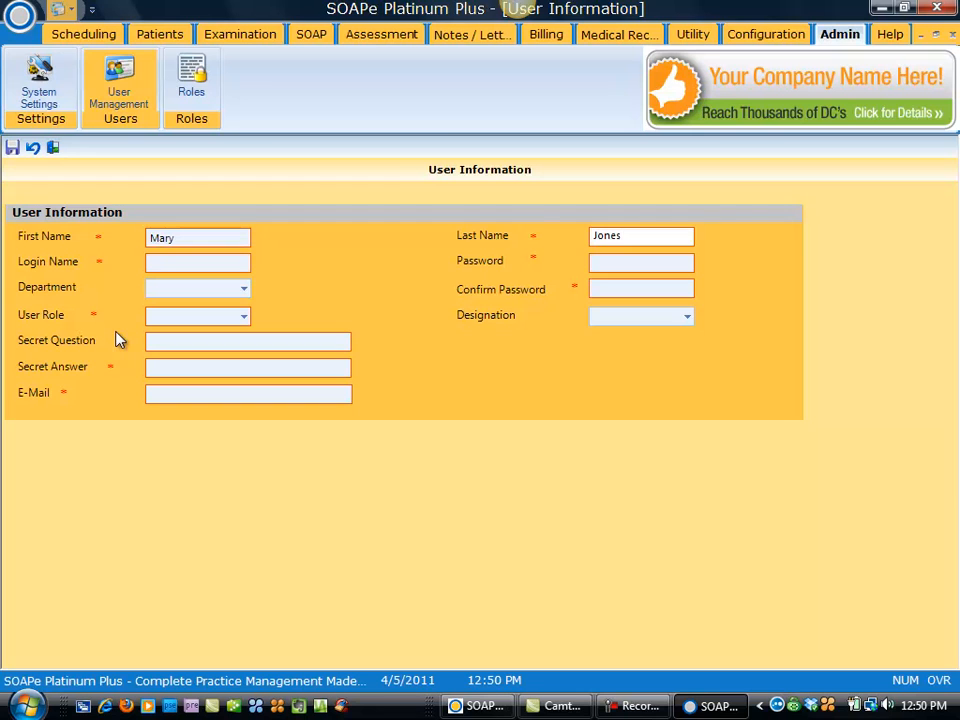
key("Tab")
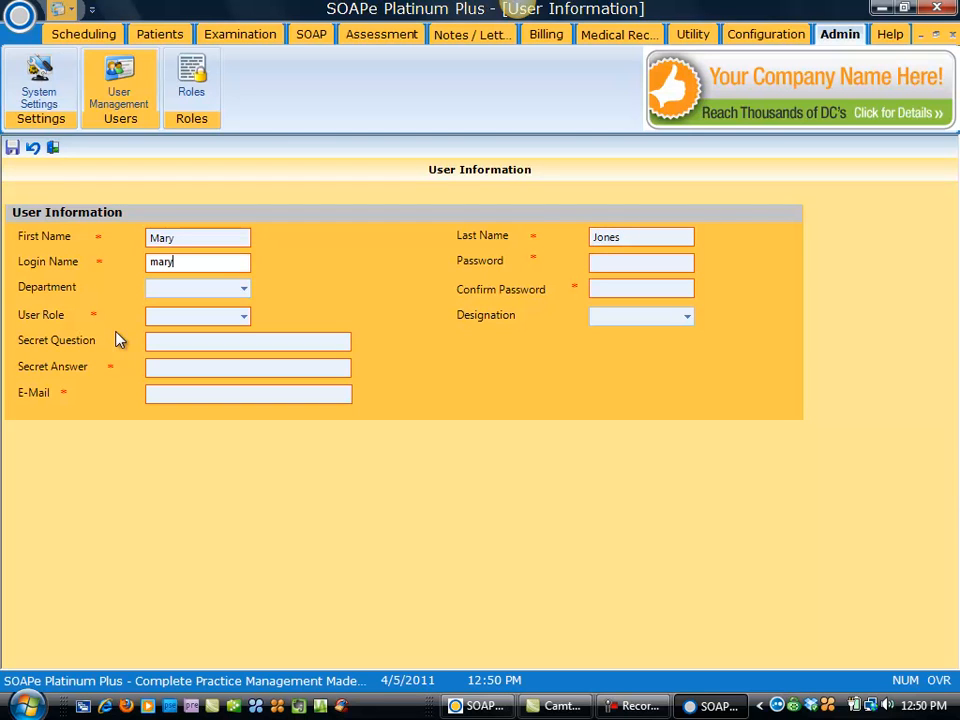
key("Tab")
type("*******")
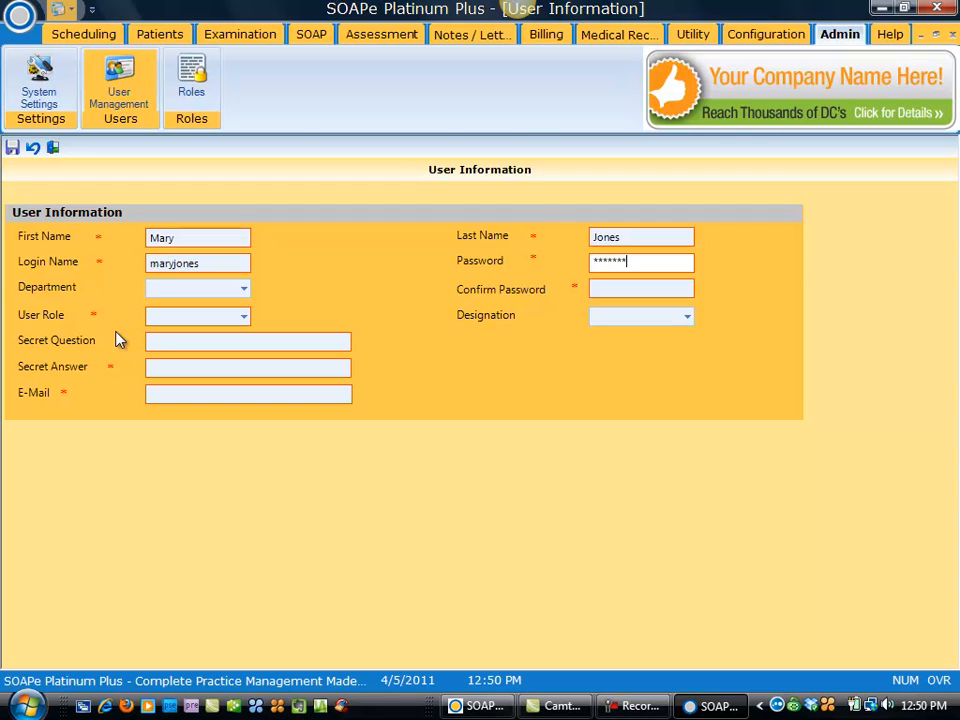
key("Tab")
key("Tab")
type("*******")
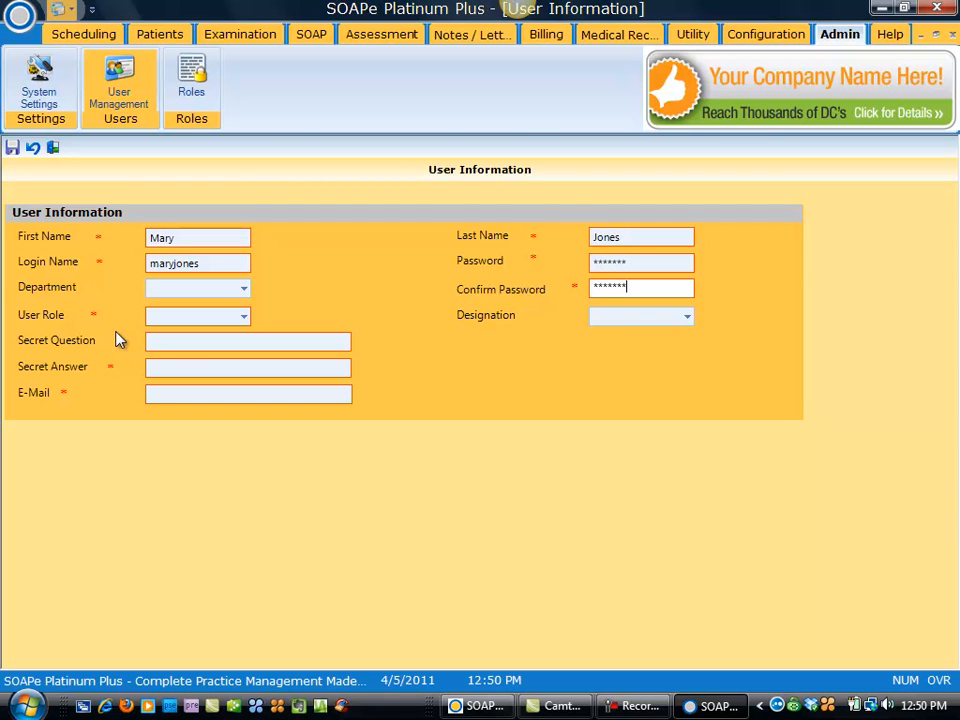
Step: Assign the Front Desk role, add secret question, answer and e-mail, and save the user
left_click(243, 316)
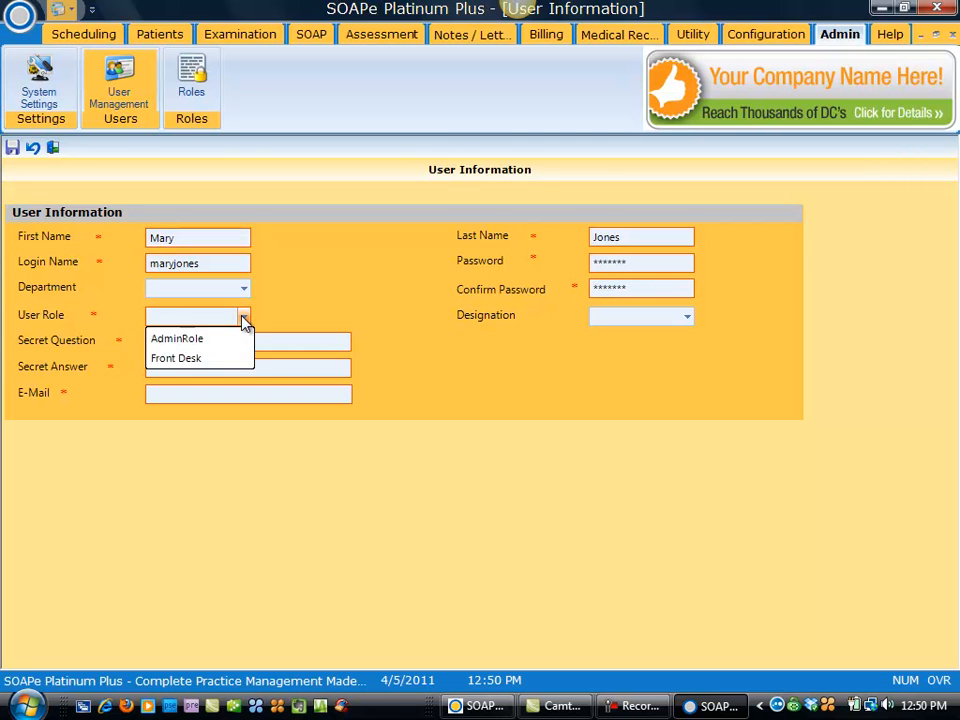
left_click(197, 358)
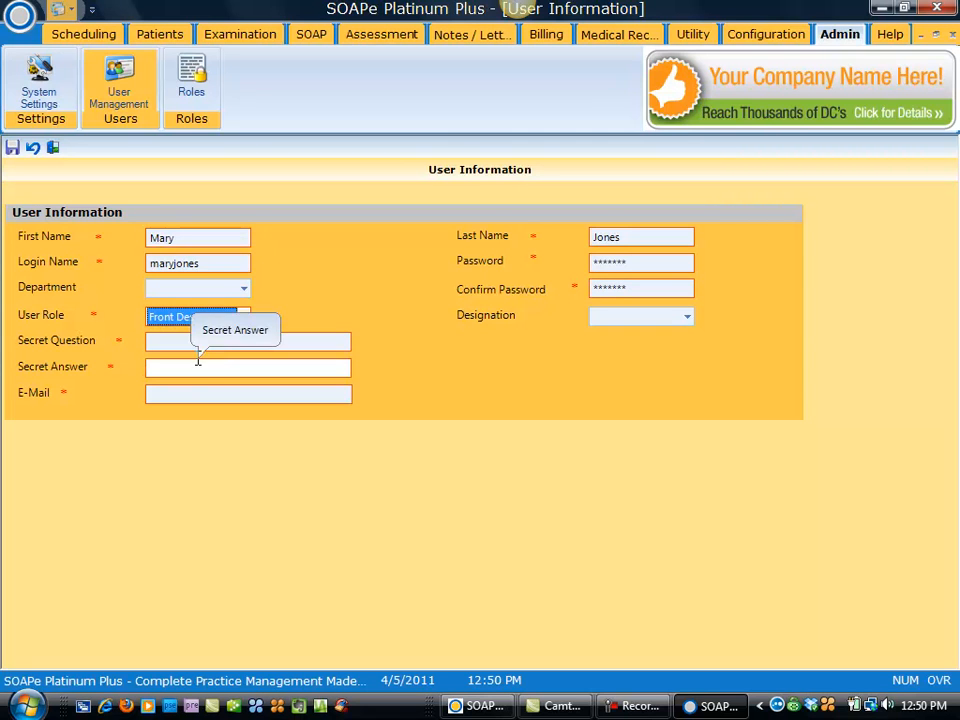
left_click(155, 346)
key("Tab")
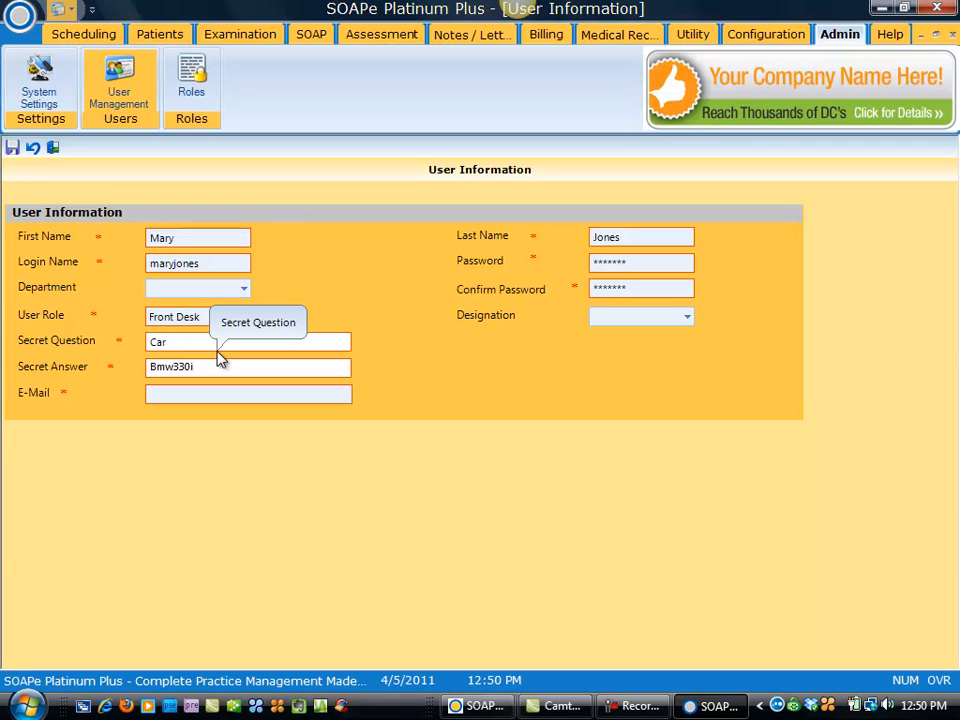
key("Tab")
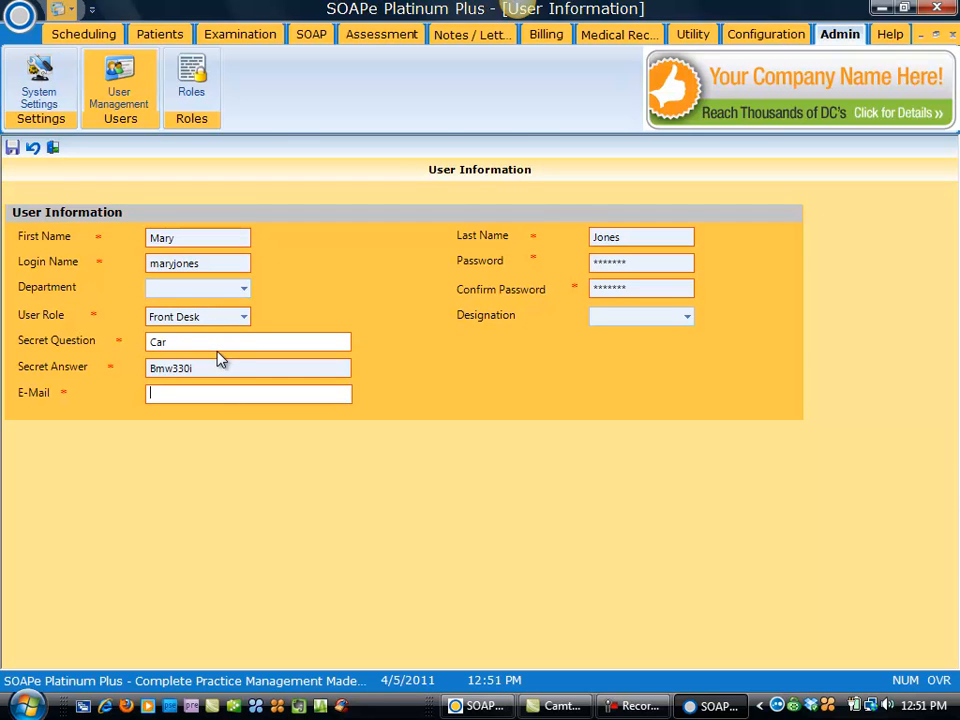
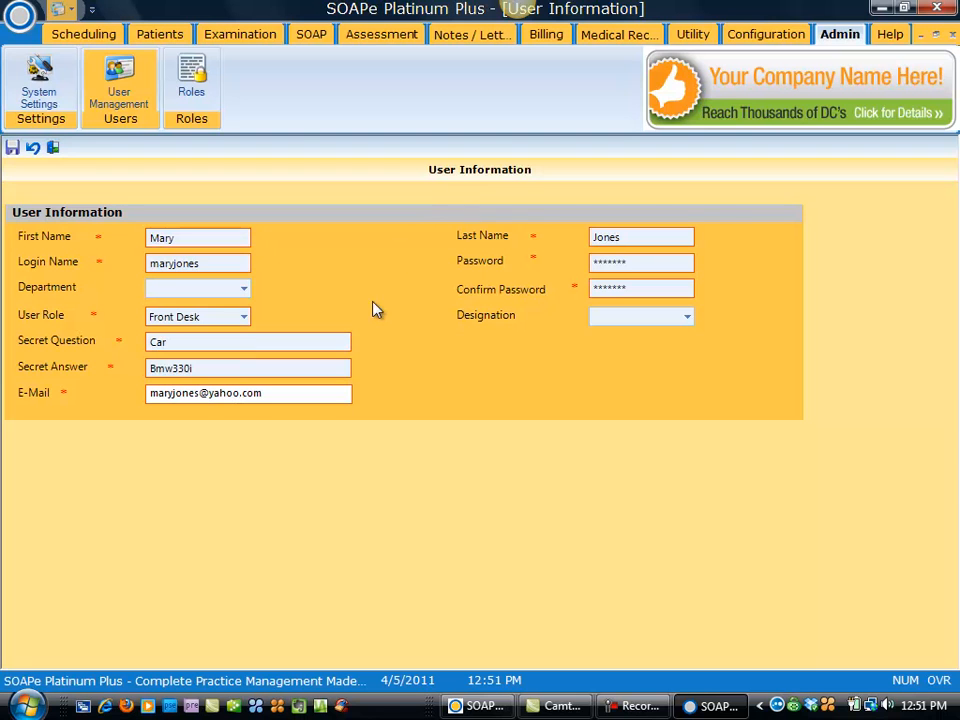
left_click(12, 147)
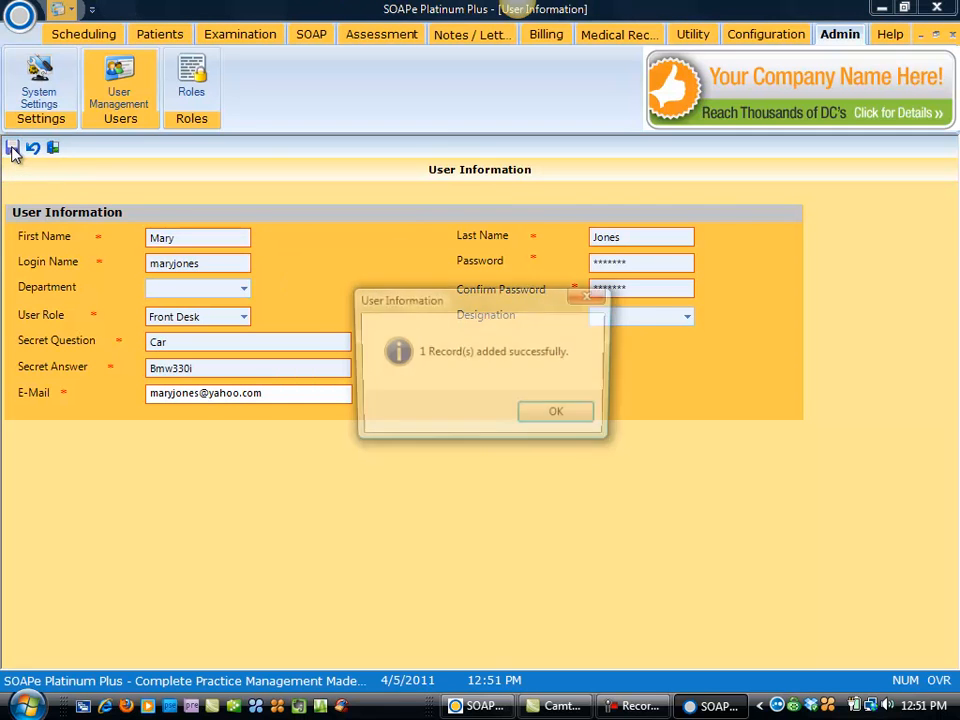
left_click(559, 414)
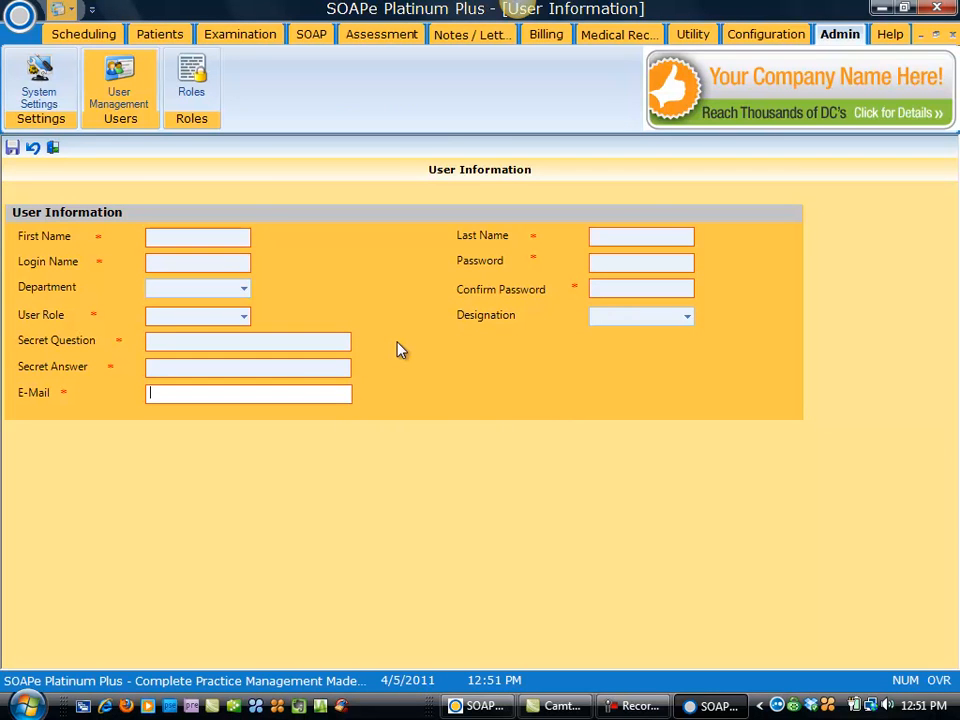
Step: Switch to the Scheduling Dashboard showing the calendar and today's appointments
left_click(98, 36)
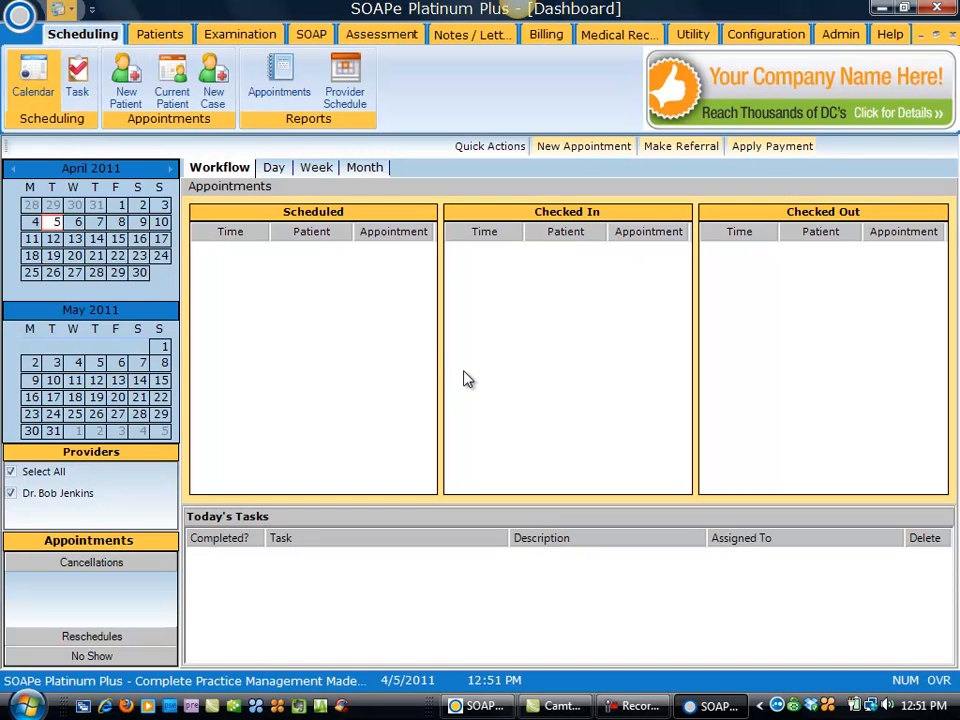